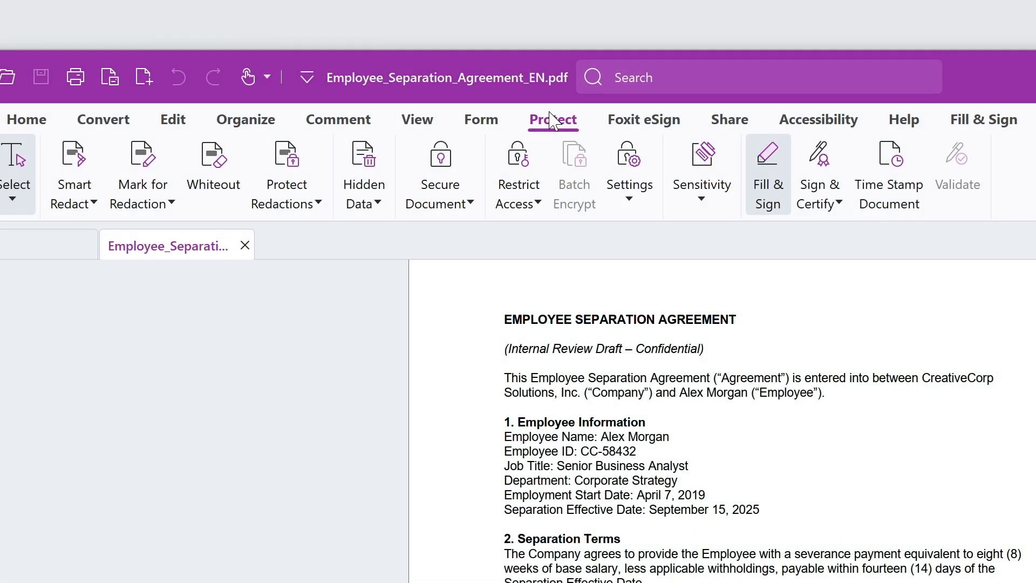
Set up password protection for the agreement, entering and confirming both the document-open password and the document restriction password.
{"action": "left_click", "coordinate": [461, 205]}
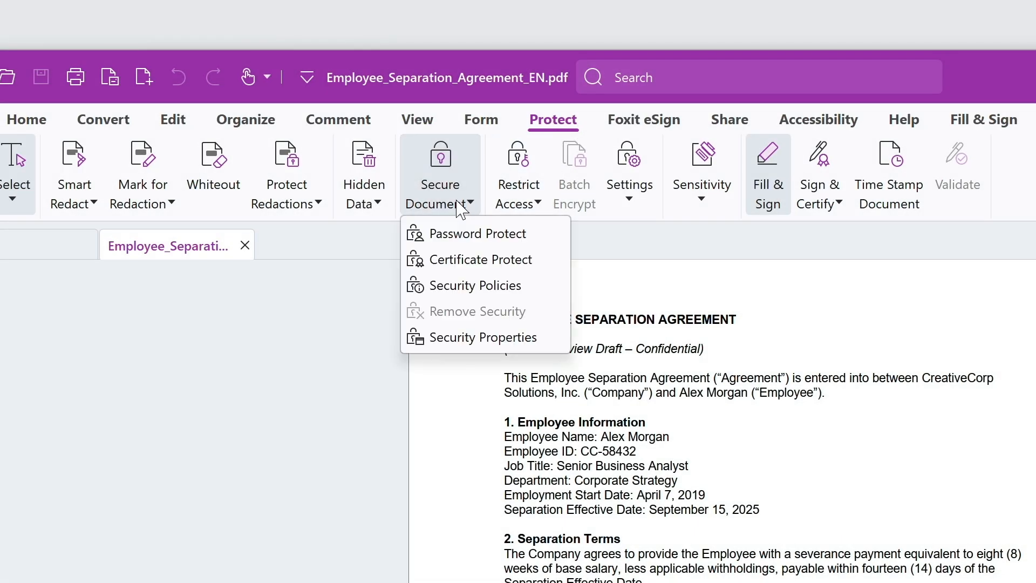
{"action": "left_click", "coordinate": [466, 233]}
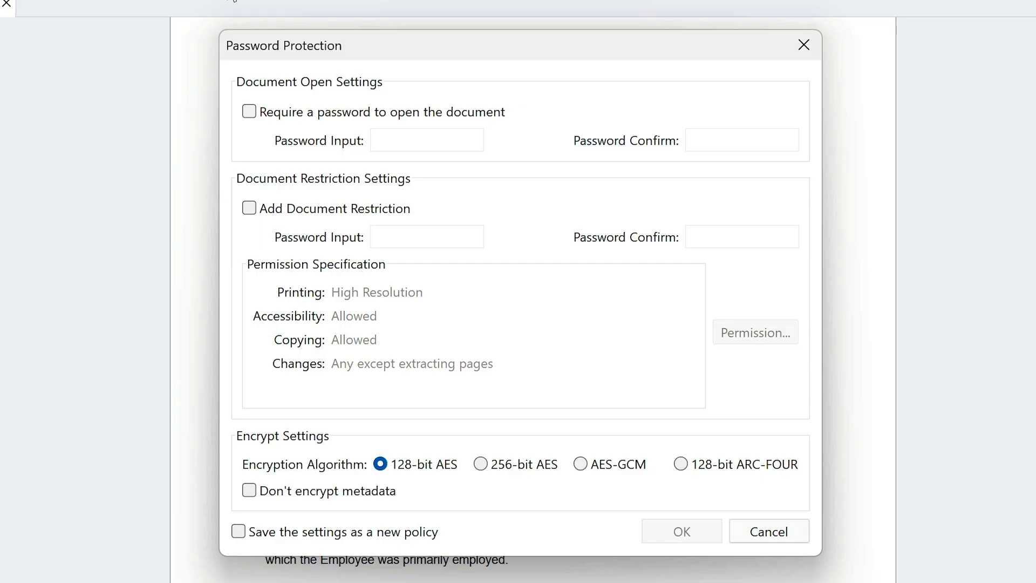
{"action": "left_click", "coordinate": [249, 111]}
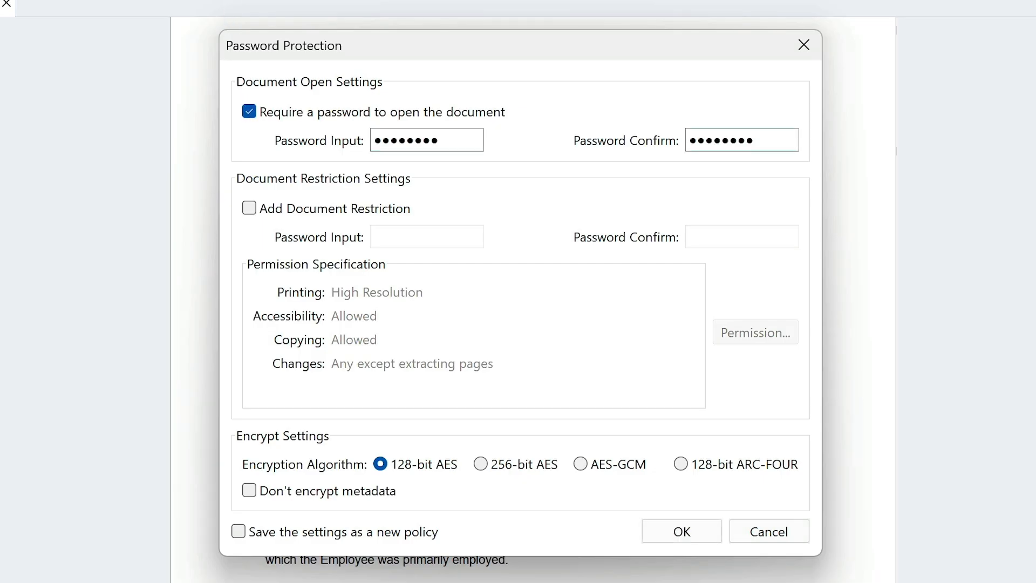
{"action": "left_click", "coordinate": [249, 208]}
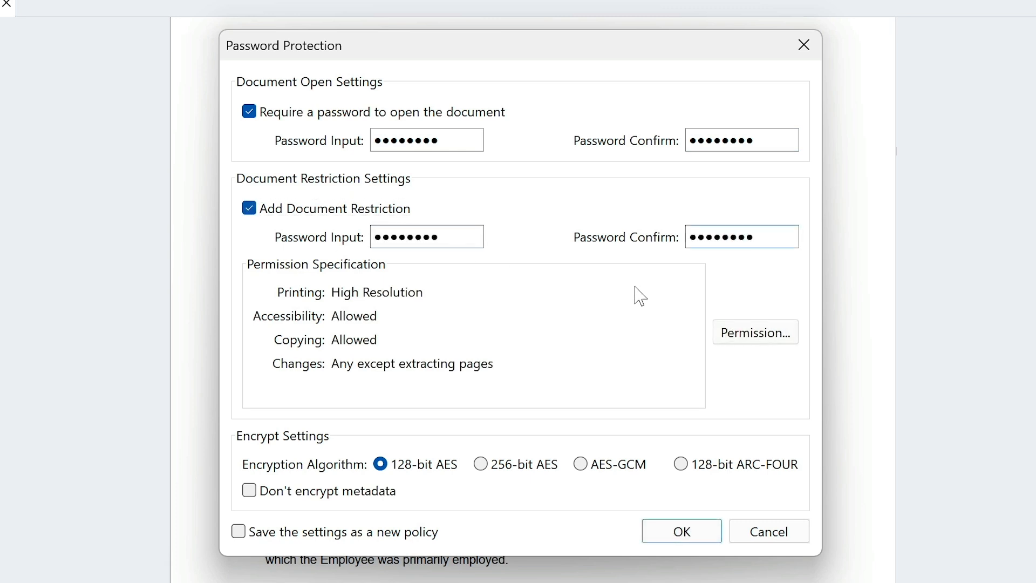
Restrict printing and editing of the document, with printing and changes set to None, copying disabled and screen reader access enabled.
{"action": "left_click", "coordinate": [749, 335]}
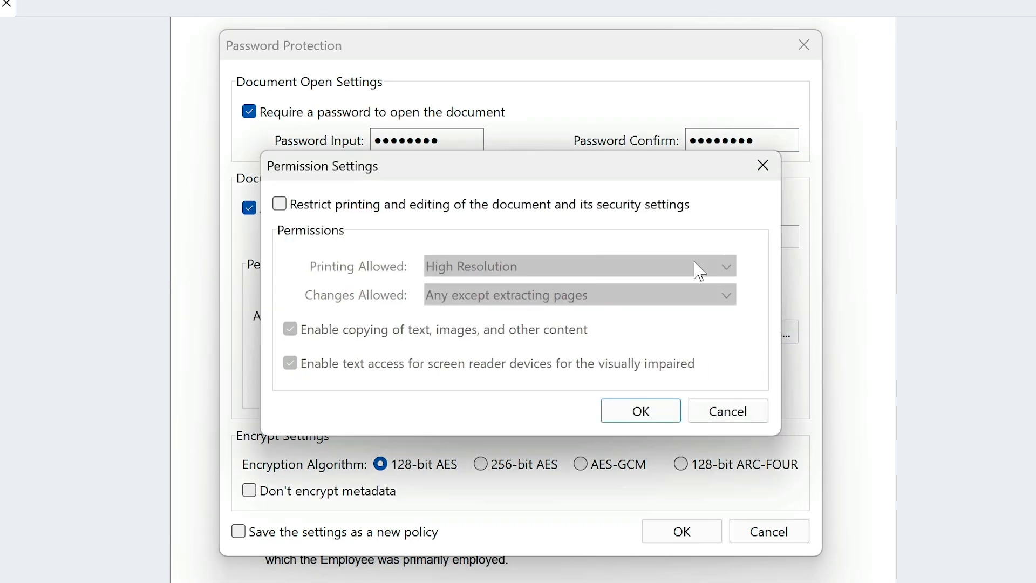
{"action": "left_click", "coordinate": [280, 205]}
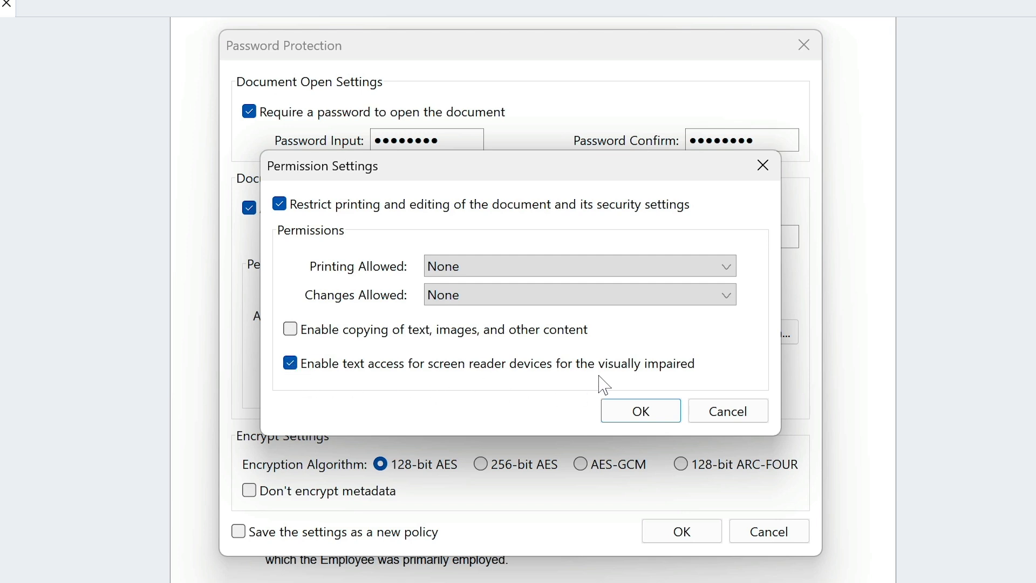
{"action": "left_click", "coordinate": [641, 411]}
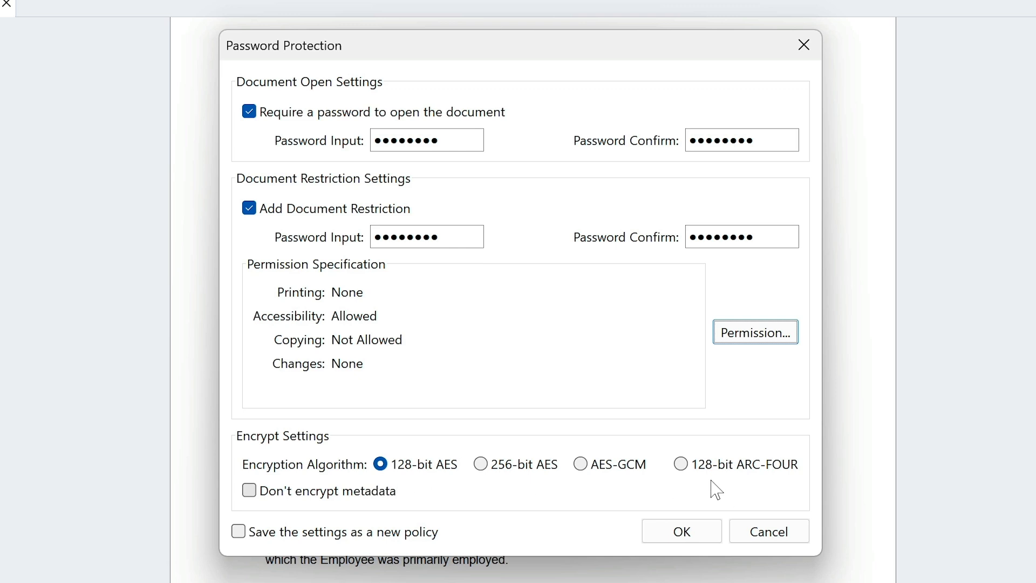
Choose to save the password protection settings as a new policy, and apply them to the document.
{"action": "left_click", "coordinate": [239, 532]}
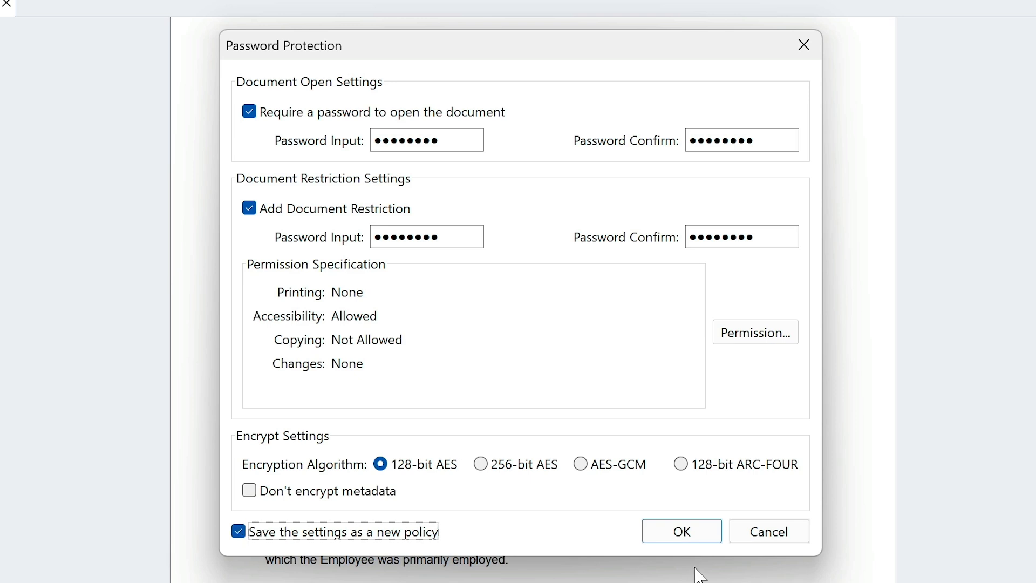
{"action": "left_click", "coordinate": [682, 536]}
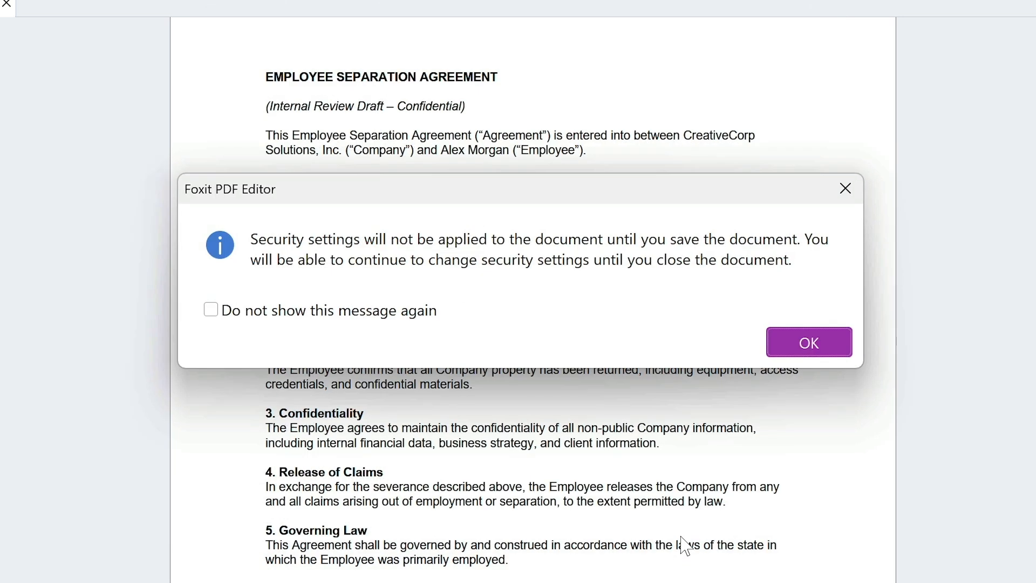
{"action": "left_click", "coordinate": [807, 343]}
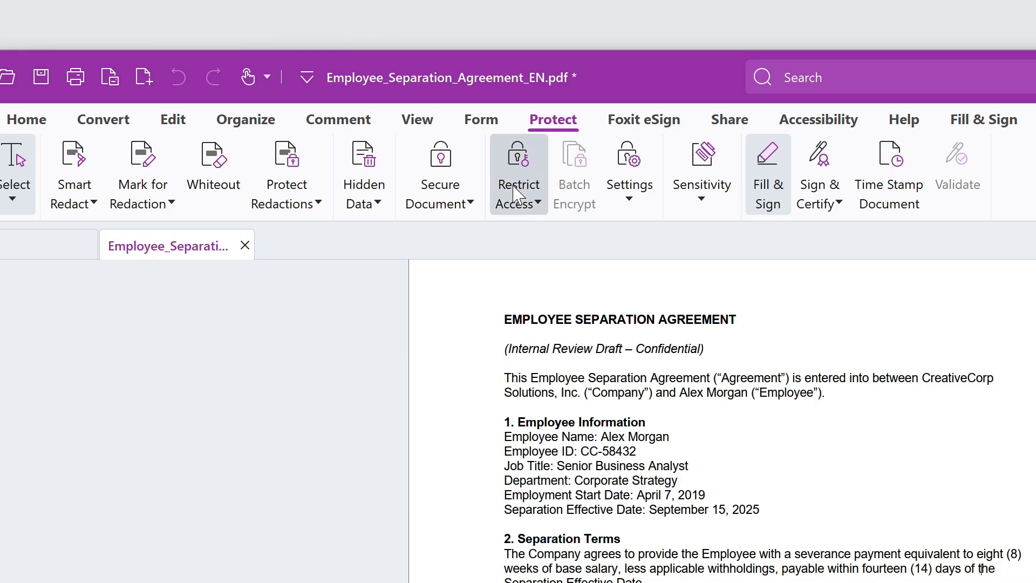
Open the certificate protection settings for the agreement.
{"action": "left_click", "coordinate": [381, 132]}
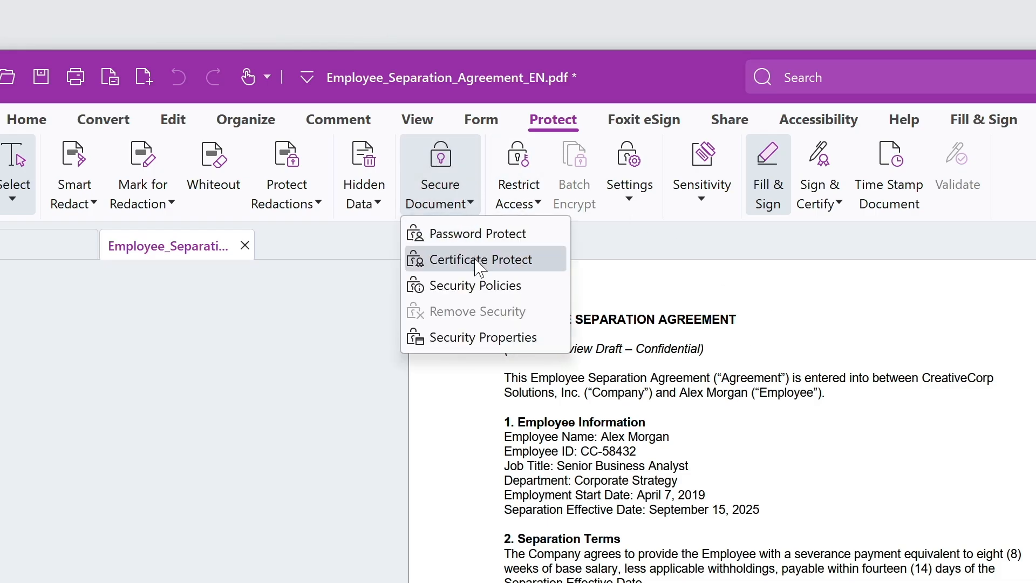
{"action": "left_click", "coordinate": [476, 260]}
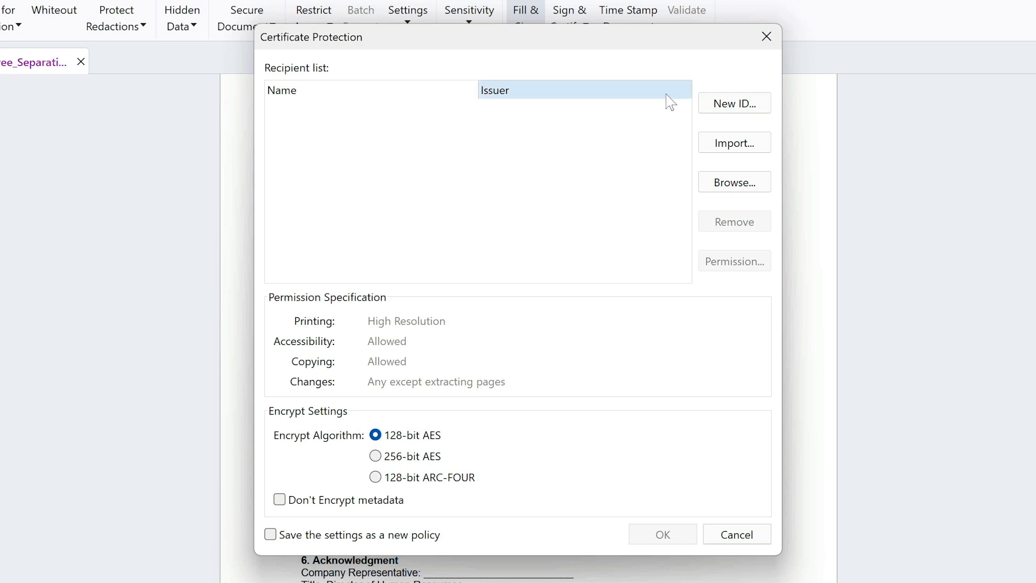
Examine the options for adding a certificate recipient: a new ID, an imported digital ID or a browsed certificate file.
{"action": "left_click", "coordinate": [749, 107]}
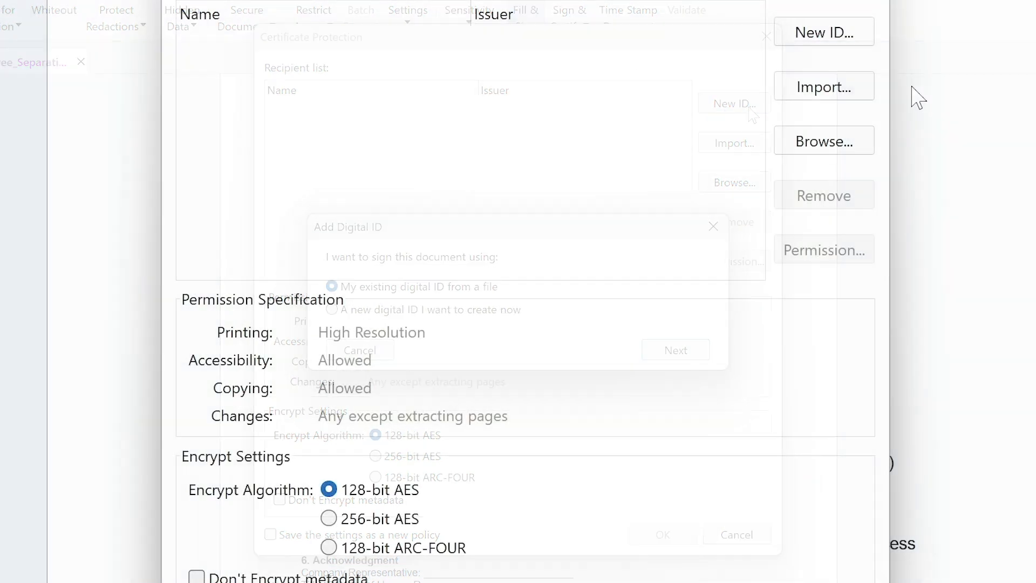
{"action": "left_click", "coordinate": [762, 152]}
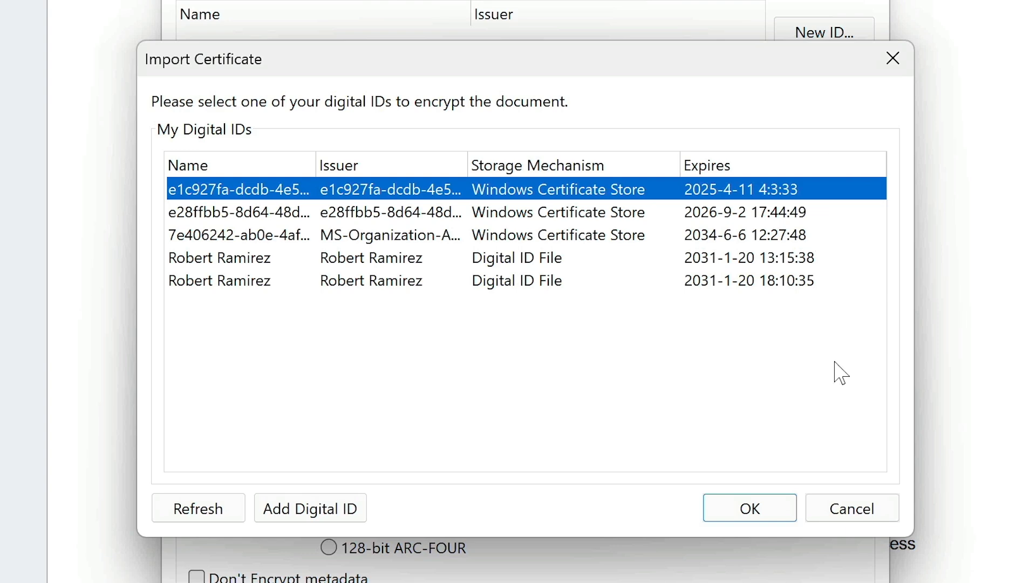
{"action": "left_click", "coordinate": [875, 512]}
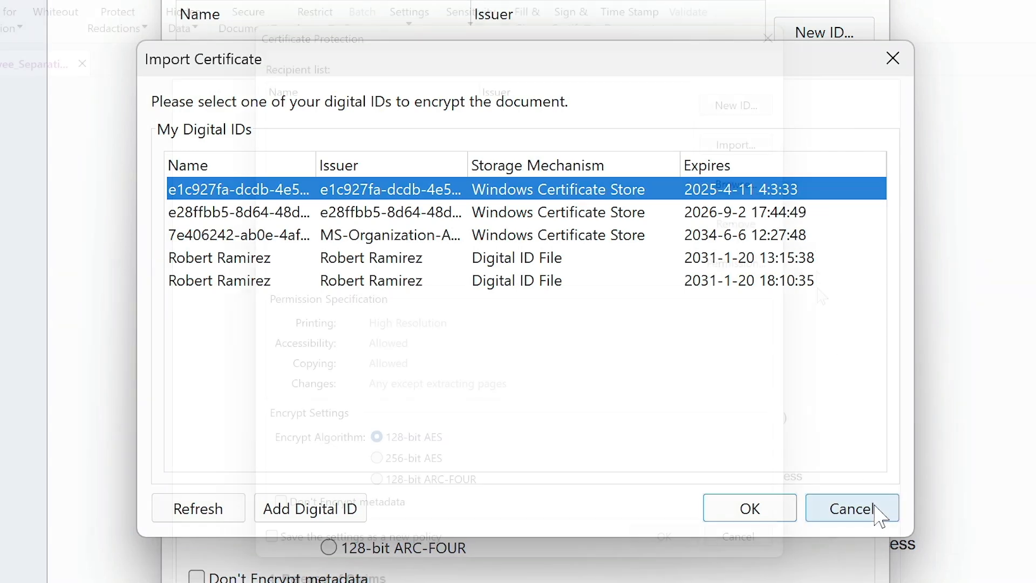
{"action": "left_click", "coordinate": [757, 182]}
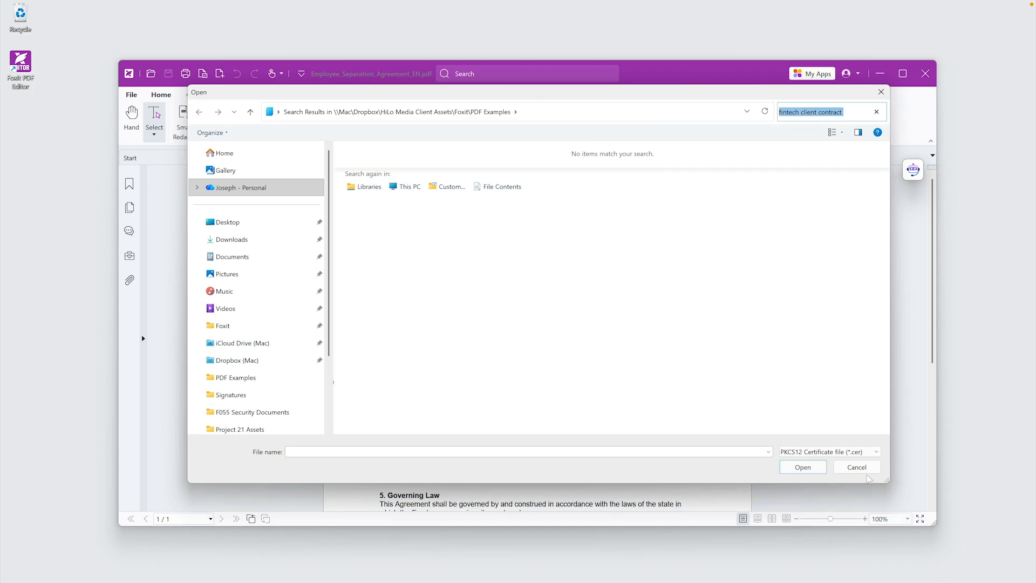
{"action": "left_click", "coordinate": [866, 468]}
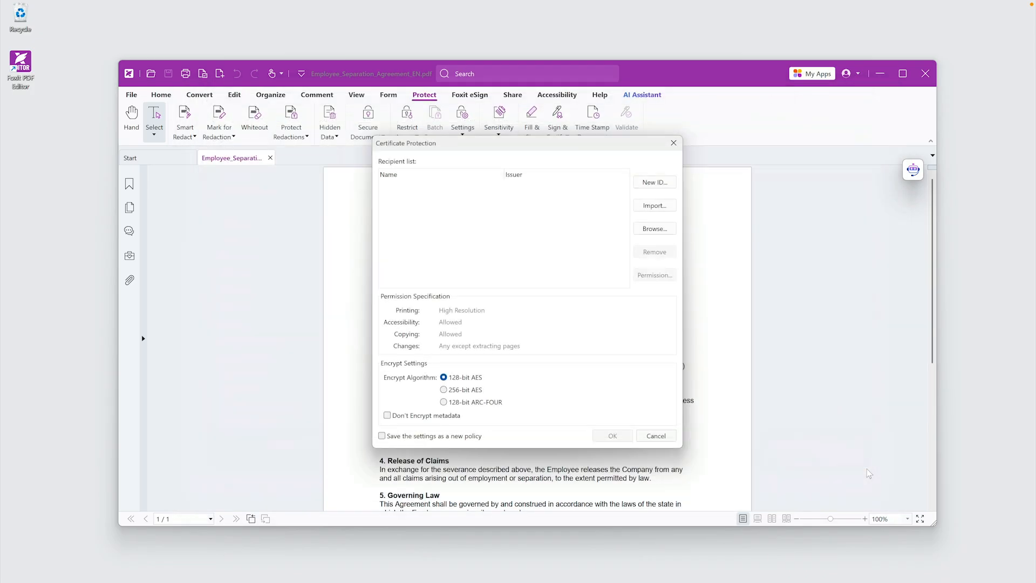
Define a new PKCS#12 digital ID with the holder's name and e-mail, CreativeCorp, US United States, 1024-bit RSA, for Digital Signatures and Data Encryption.
{"action": "left_click", "coordinate": [751, 110]}
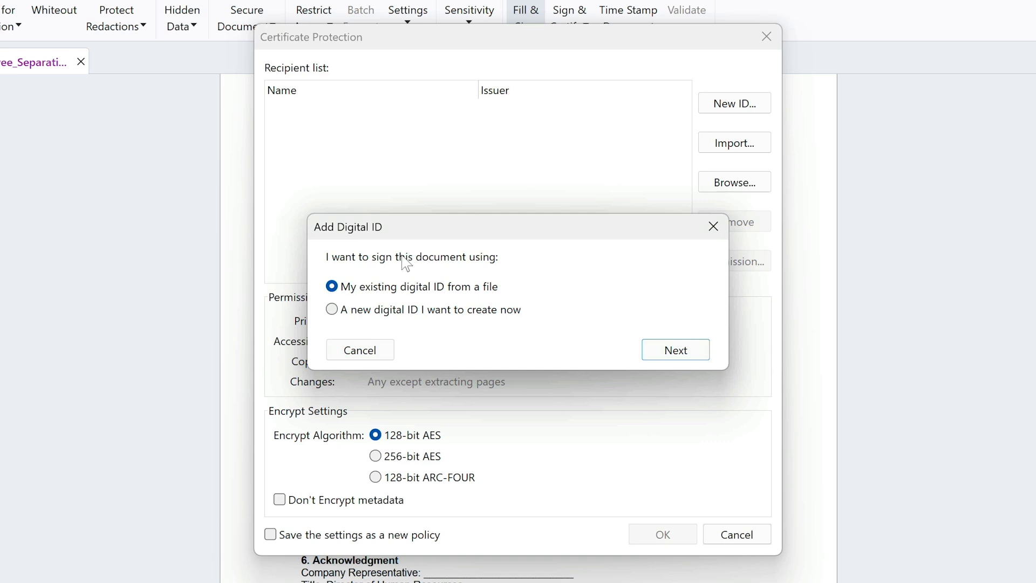
{"action": "left_click", "coordinate": [332, 310]}
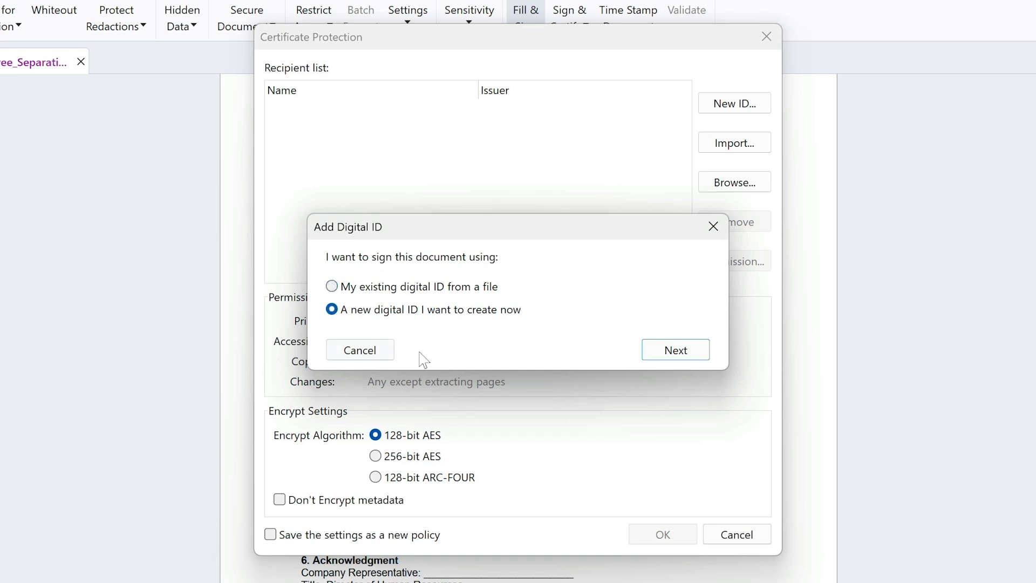
{"action": "left_click", "coordinate": [685, 350]}
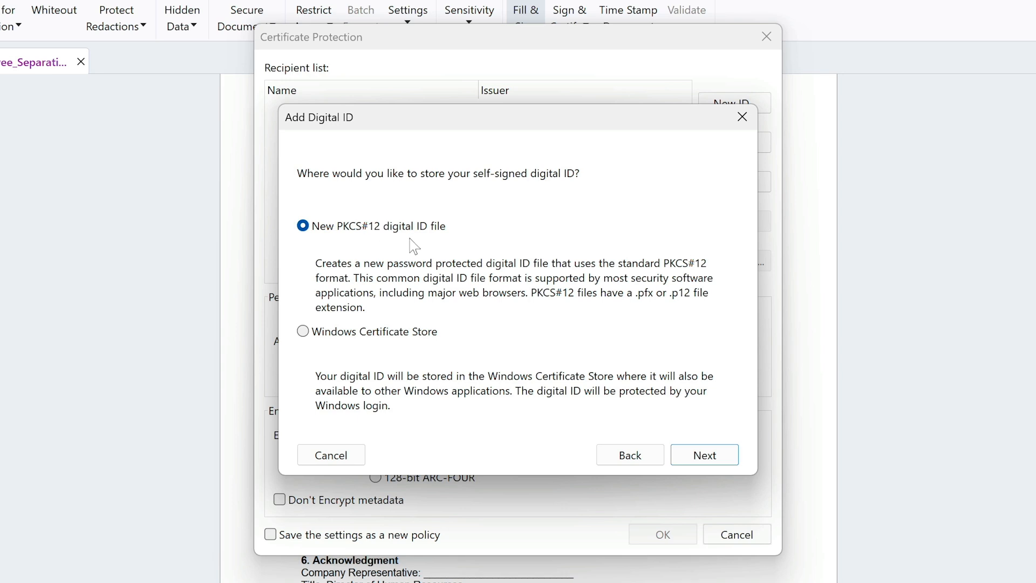
{"action": "left_click", "coordinate": [696, 448]}
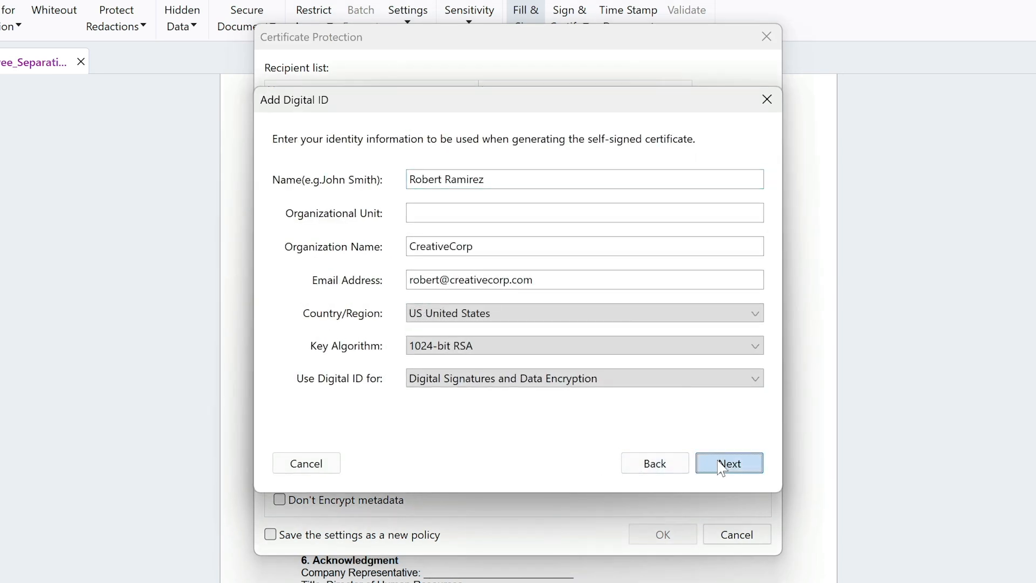
{"action": "left_click", "coordinate": [730, 462]}
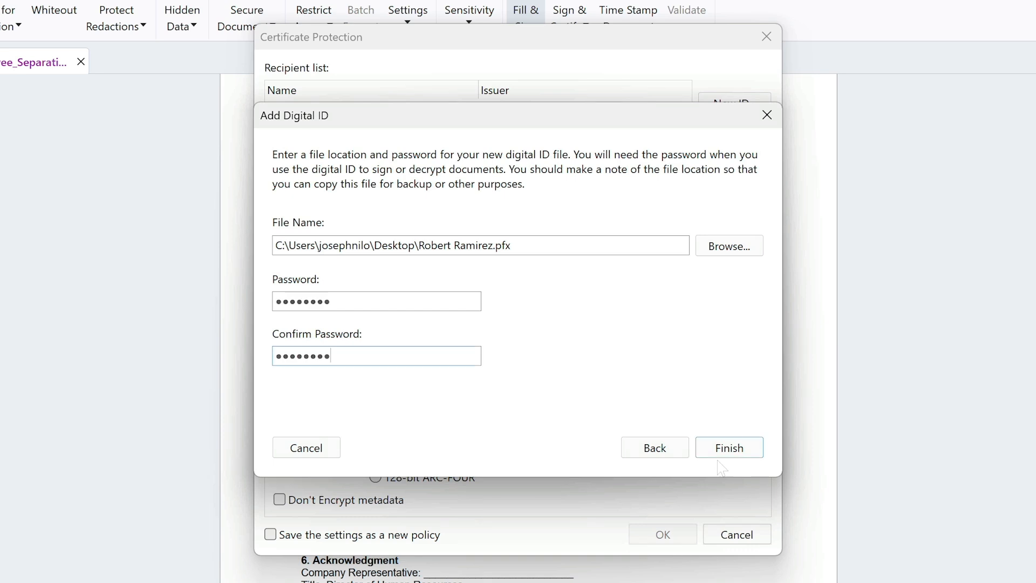
Create the password-protected digital ID file in the Project 21 Assets folder, with its password entered and confirmed.
{"action": "left_click", "coordinate": [754, 246]}
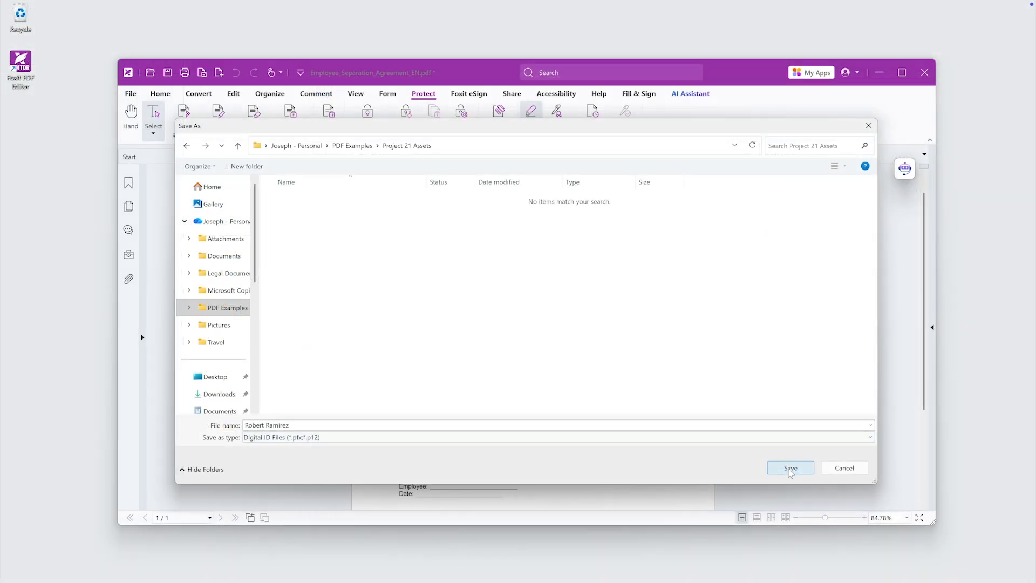
{"action": "left_click", "coordinate": [788, 468]}
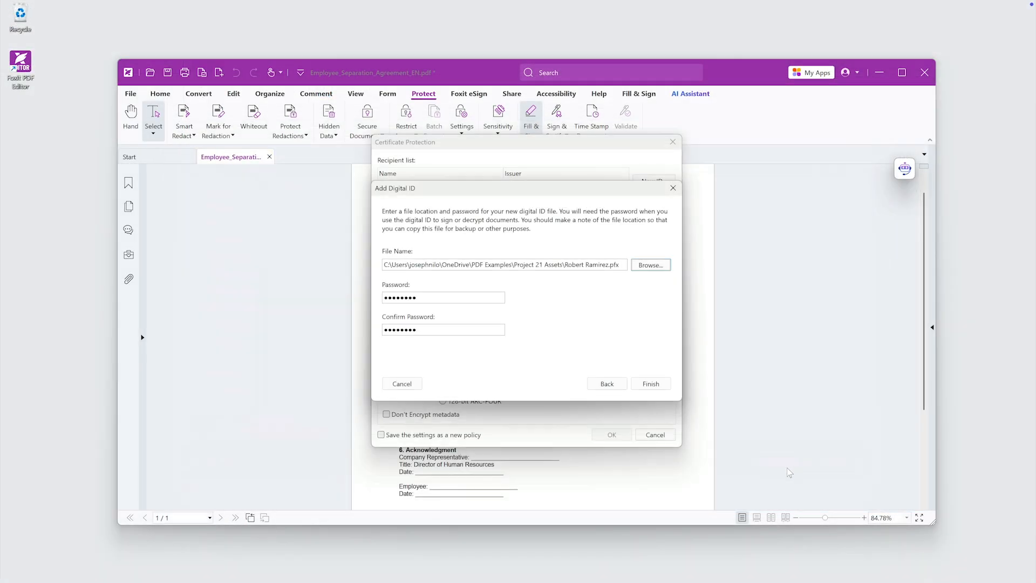
{"action": "left_click", "coordinate": [663, 385]}
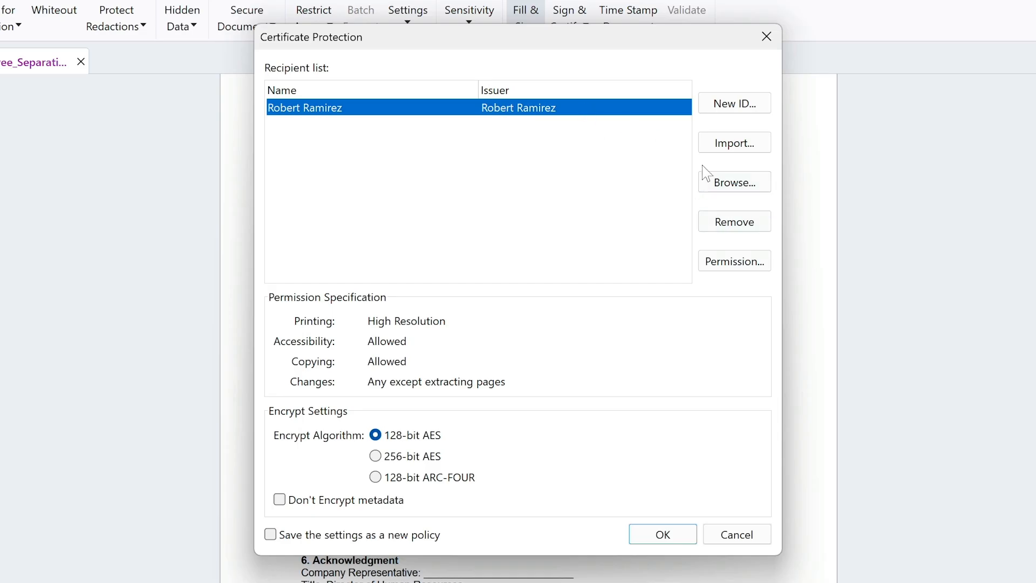
Restrict the recipient's printing and changes to None with copying disabled, and apply certificate protection using 256-bit AES.
{"action": "left_click", "coordinate": [740, 261]}
{"action": "left_click", "coordinate": [313, 214]}
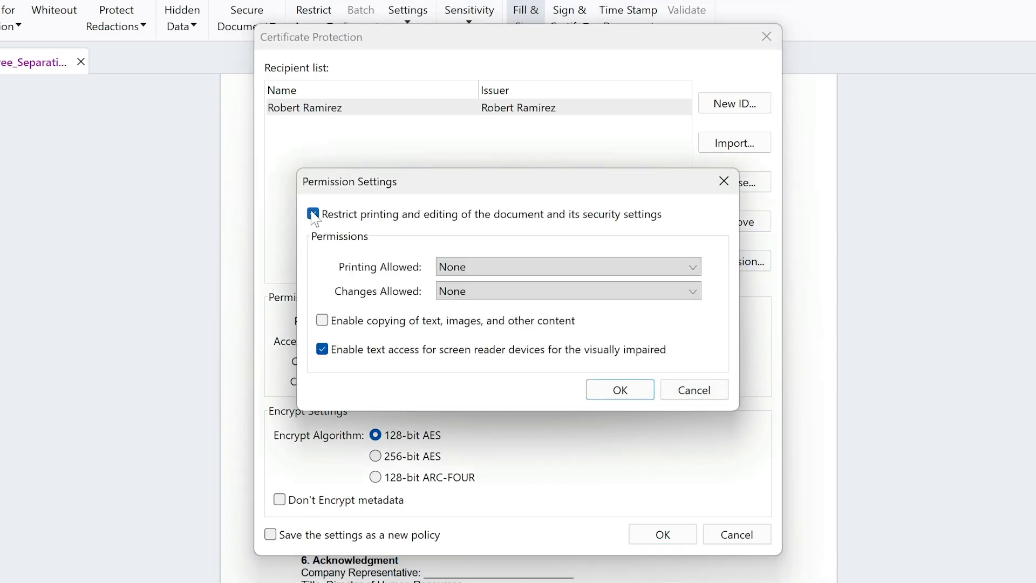
{"action": "left_click", "coordinate": [615, 392]}
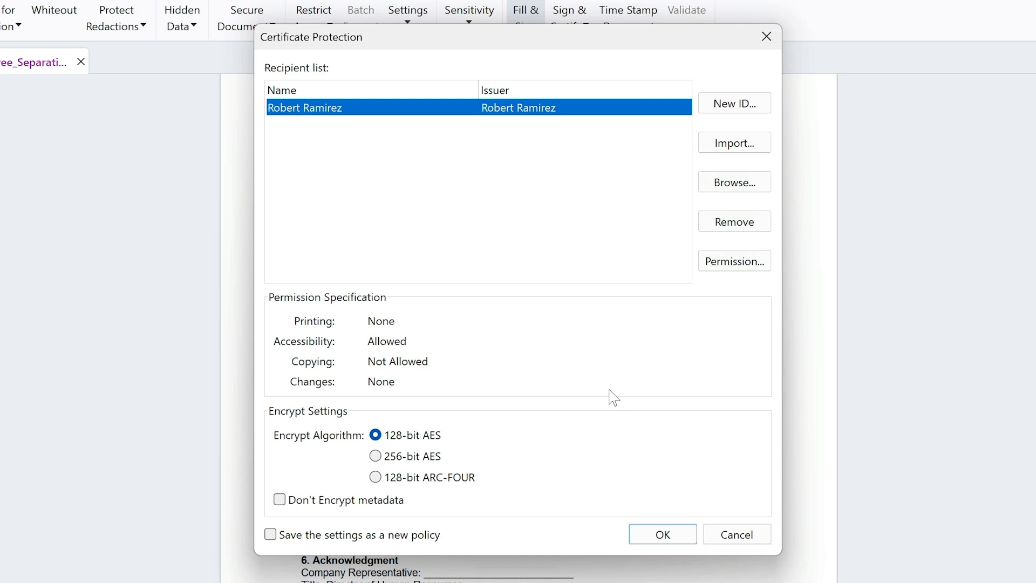
{"action": "left_click", "coordinate": [375, 457]}
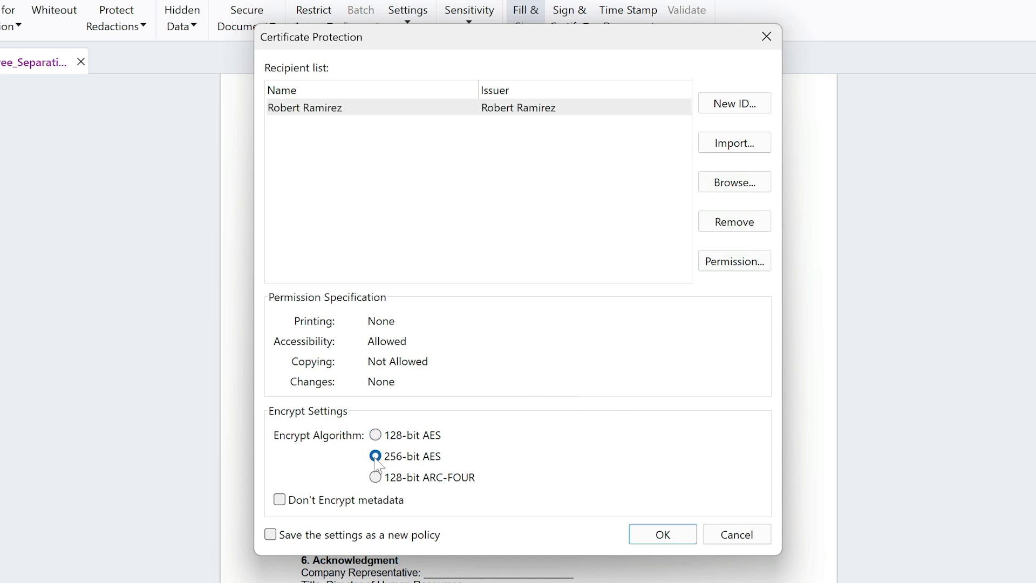
{"action": "left_click", "coordinate": [685, 537]}
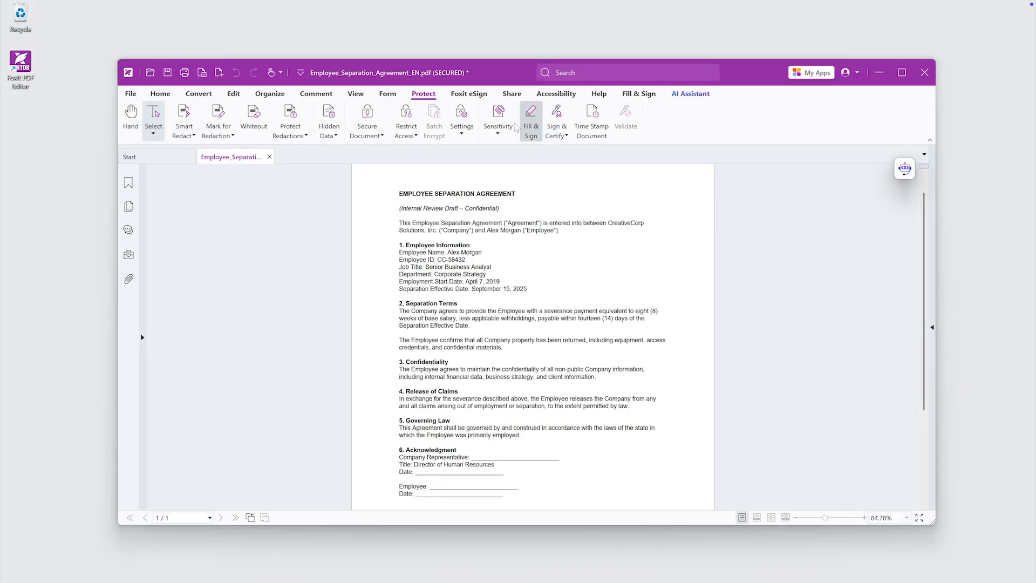
Review the agreement's security properties, including the certificate protection type and the document restrictions summary.
{"action": "left_click", "coordinate": [381, 135]}
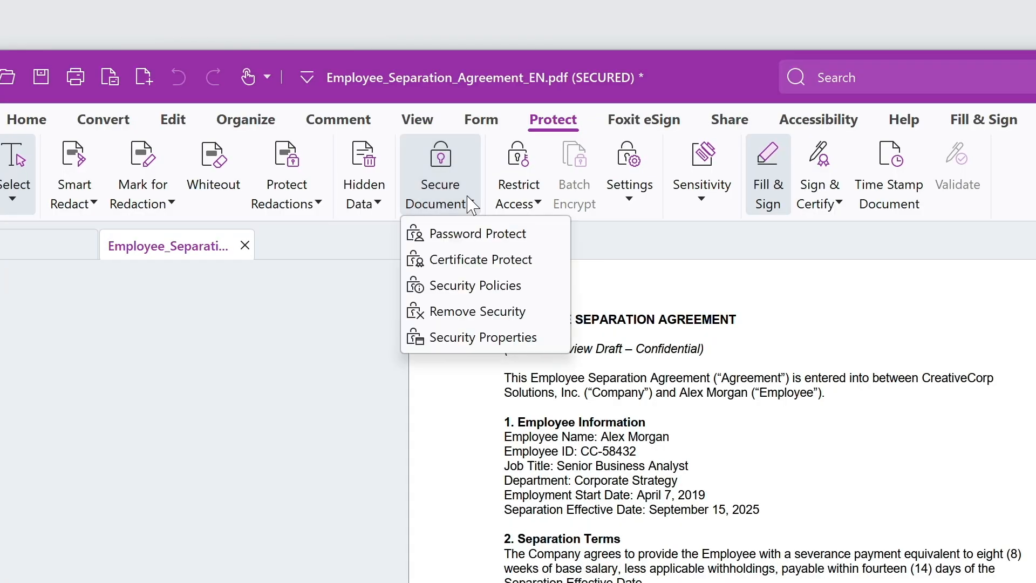
{"action": "left_click", "coordinate": [378, 203]}
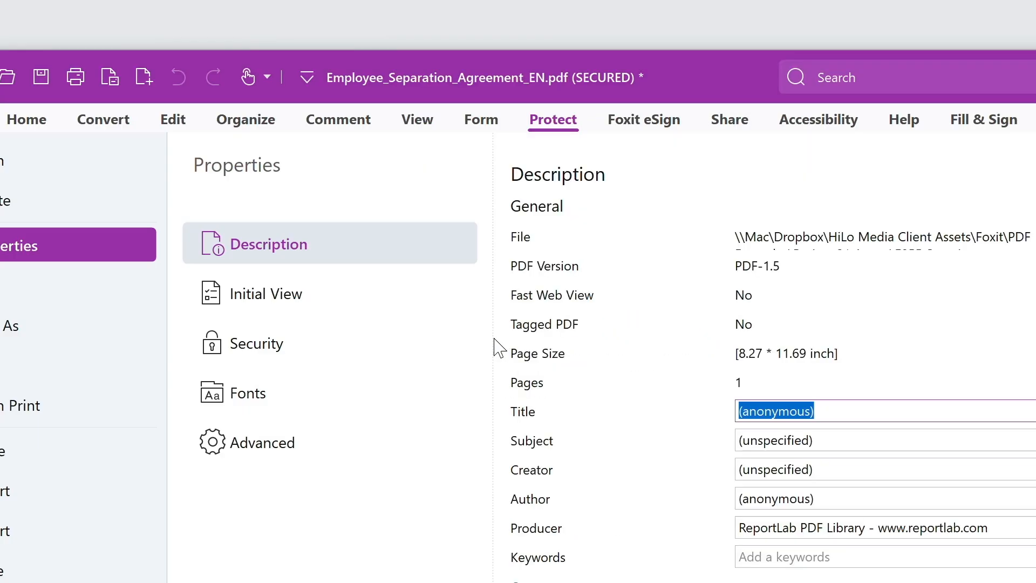
{"action": "left_click", "coordinate": [488, 345]}
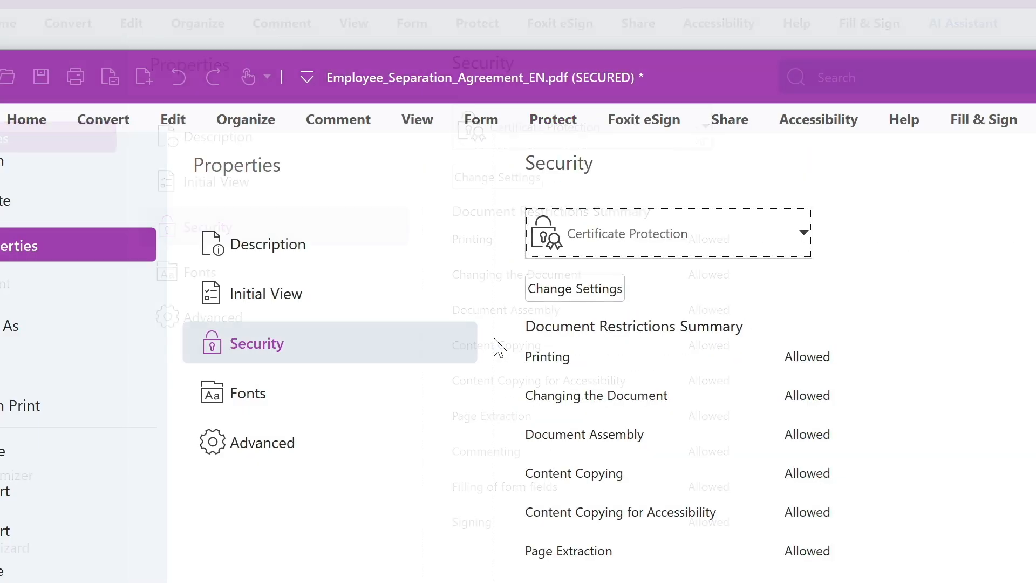
{"action": "left_click", "coordinate": [599, 287]}
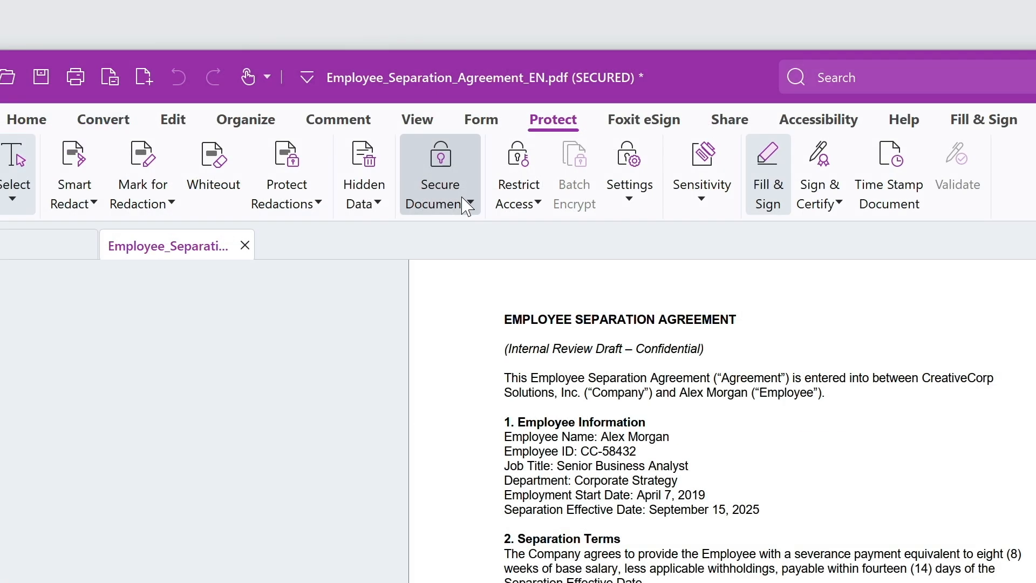
Remove the security from the secured Employee Separation Agreement and confirm the removal.
{"action": "left_click", "coordinate": [465, 201]}
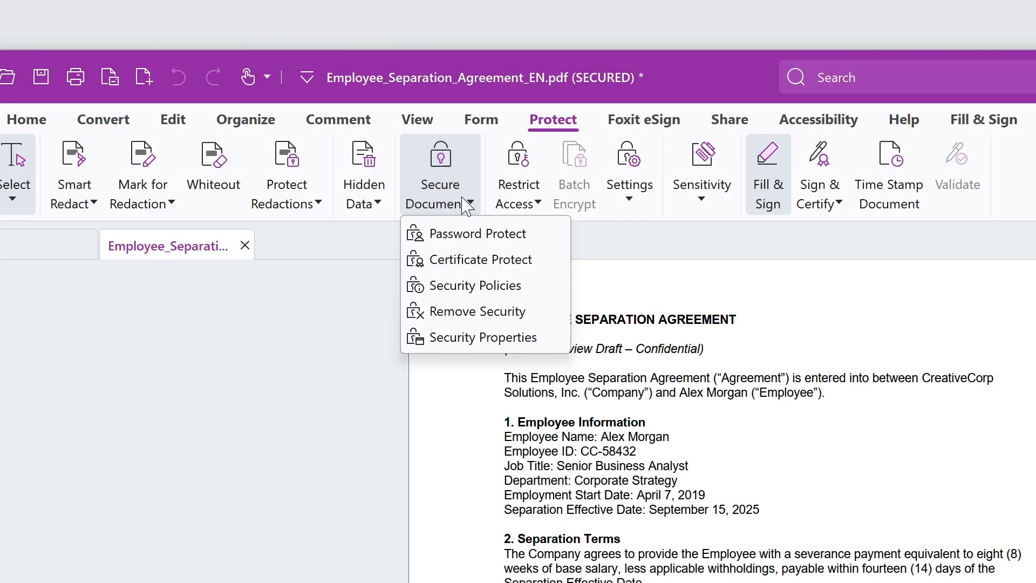
{"action": "left_click", "coordinate": [482, 312]}
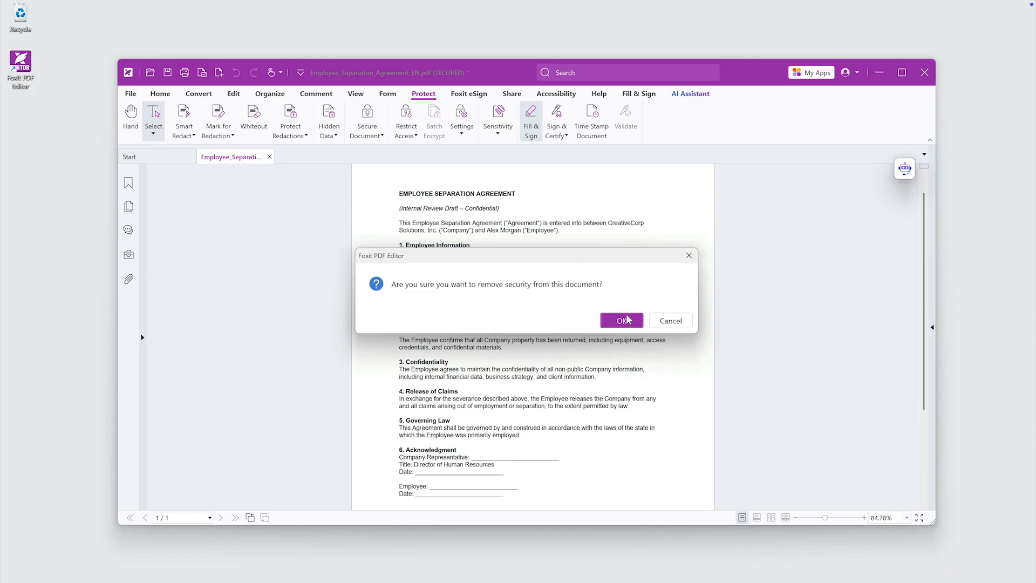
{"action": "left_click", "coordinate": [622, 320]}
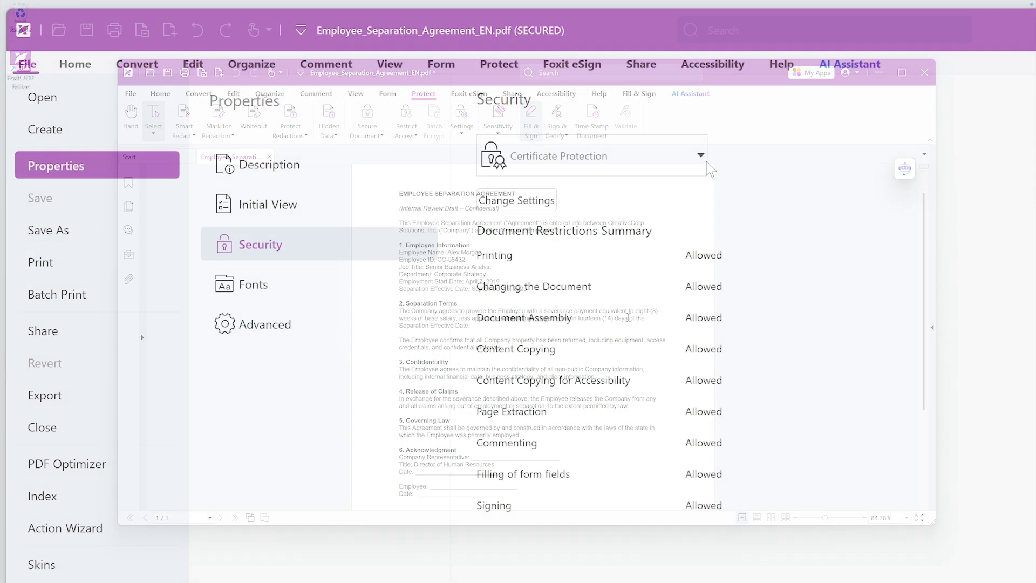
Set the agreement's security method to No Protection in its document properties and confirm removing the security.
{"action": "left_click", "coordinate": [693, 161]}
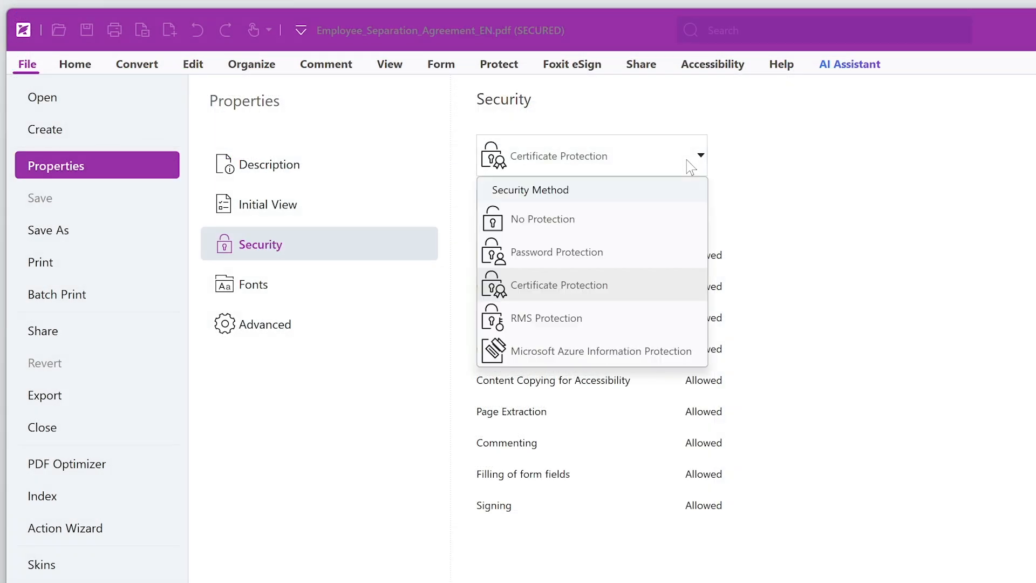
{"action": "left_click", "coordinate": [652, 220]}
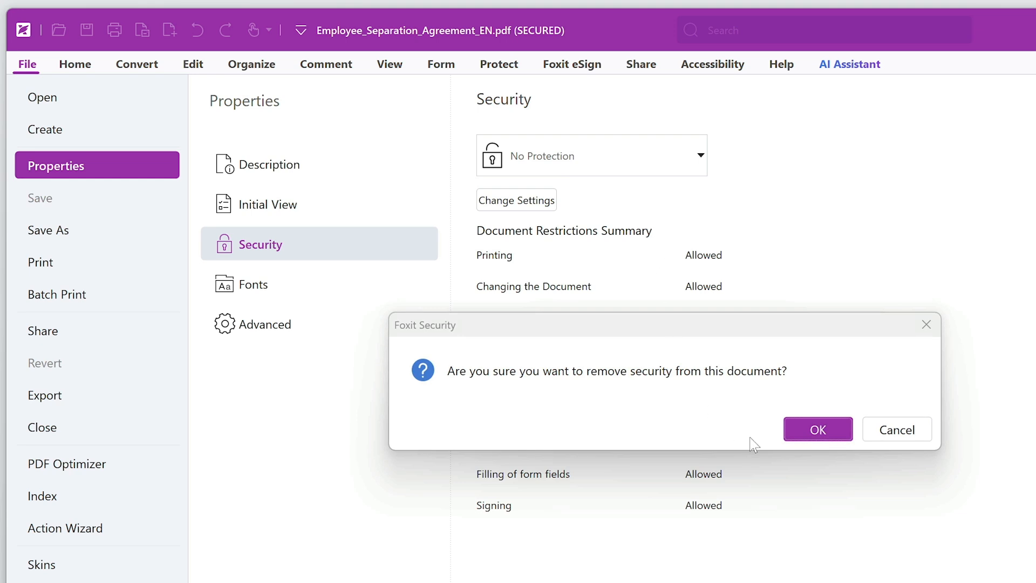
{"action": "left_click", "coordinate": [823, 436]}
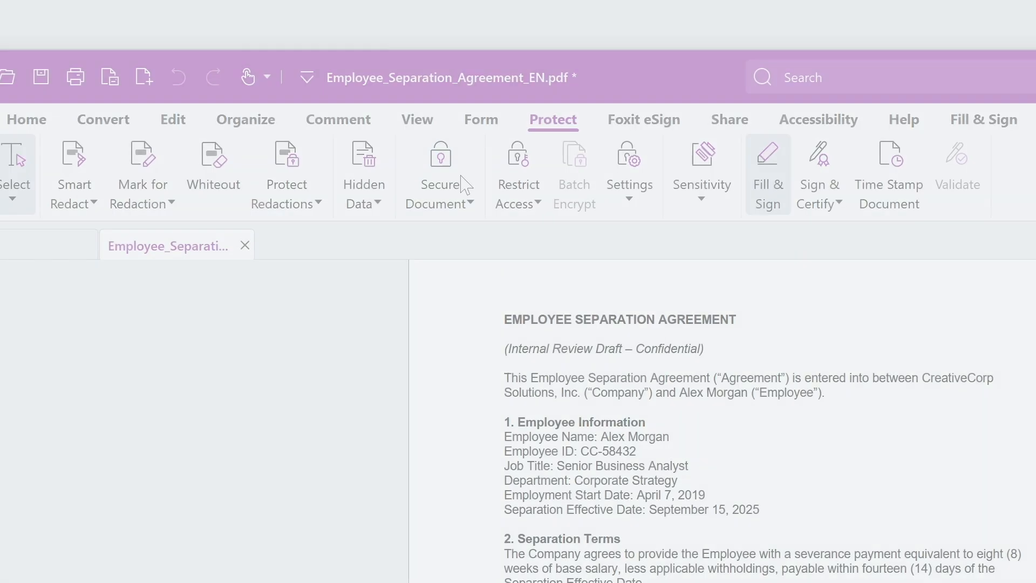
Create a security policy named Password Protection using the Password Protection method, described as "Secure all documents with a password".
{"action": "left_click", "coordinate": [445, 200]}
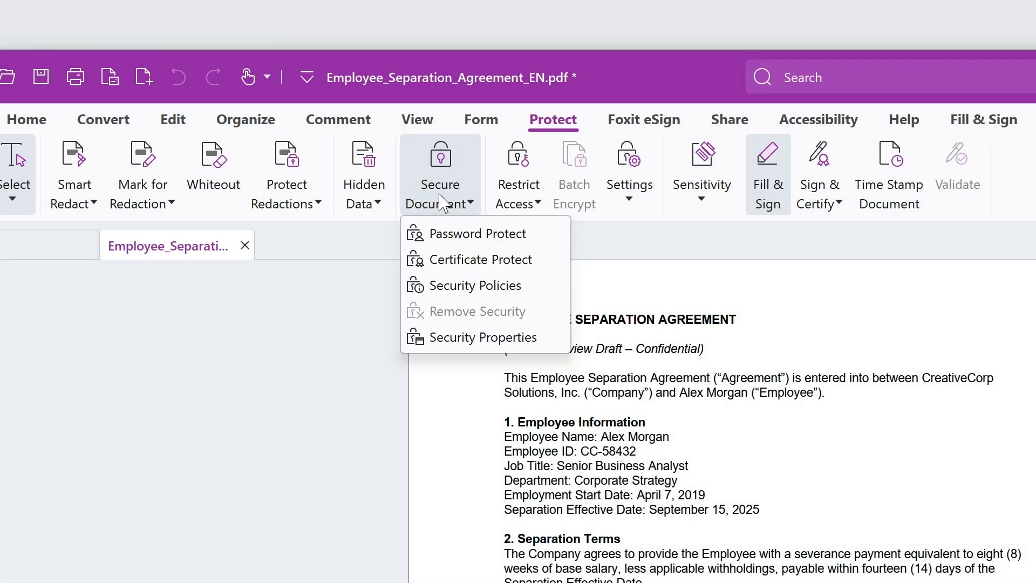
{"action": "left_click", "coordinate": [439, 284]}
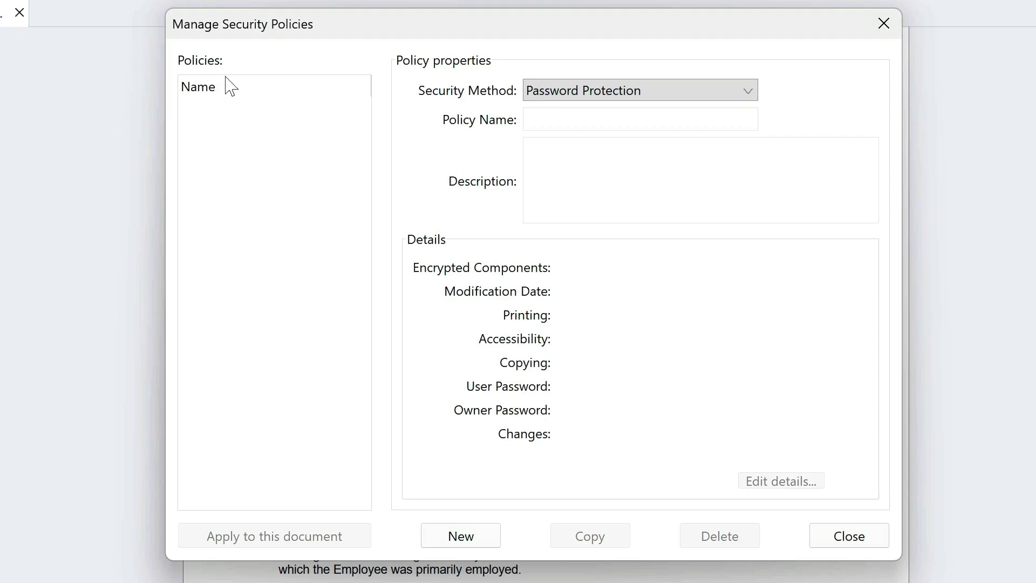
{"action": "left_click", "coordinate": [461, 537]}
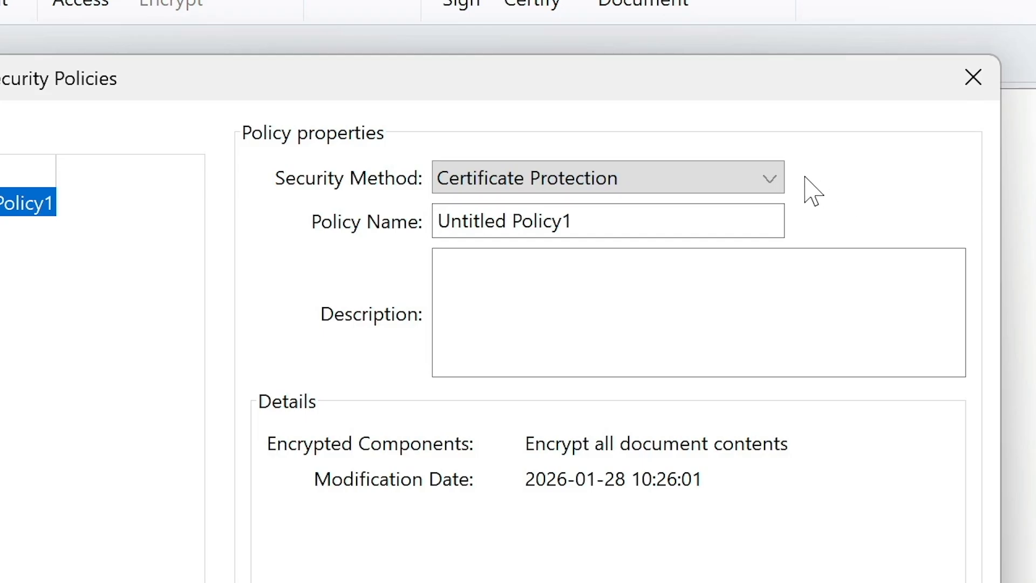
{"action": "left_click", "coordinate": [772, 183]}
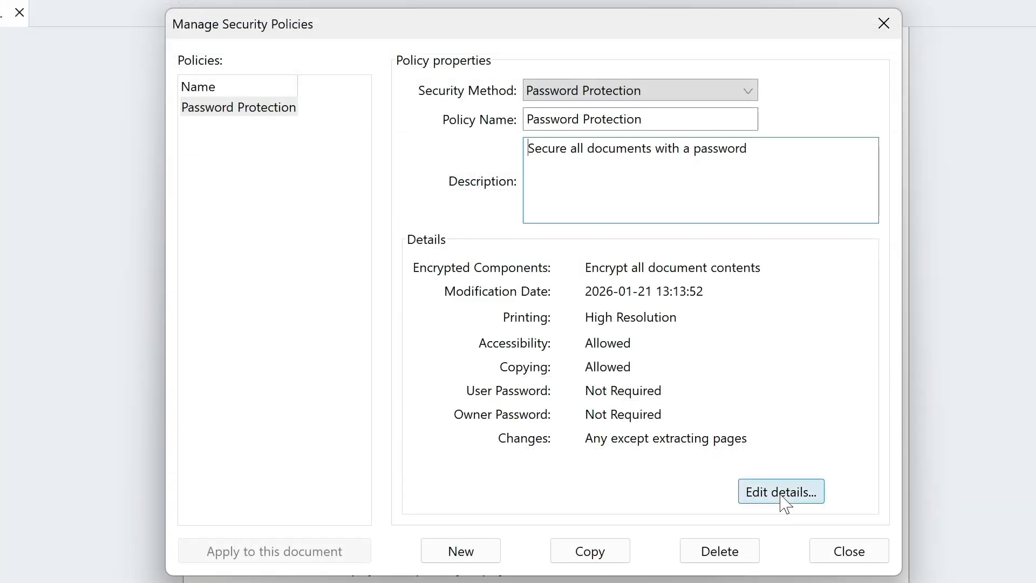
Require a password to open documents in the policy, enter and confirm that password, use 128-bit AES, and finish managing policies.
{"action": "left_click", "coordinate": [782, 492]}
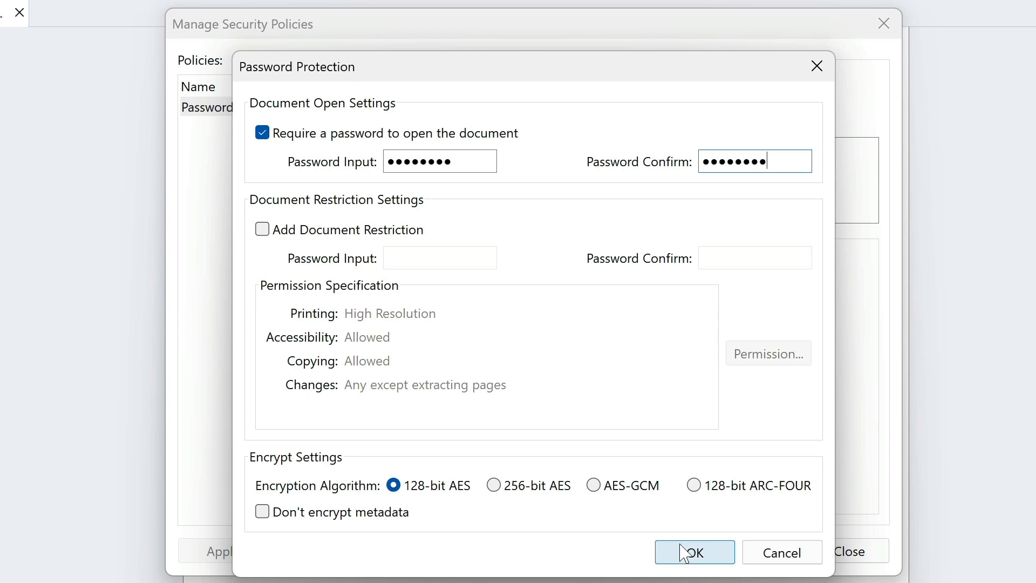
{"action": "left_click", "coordinate": [690, 550]}
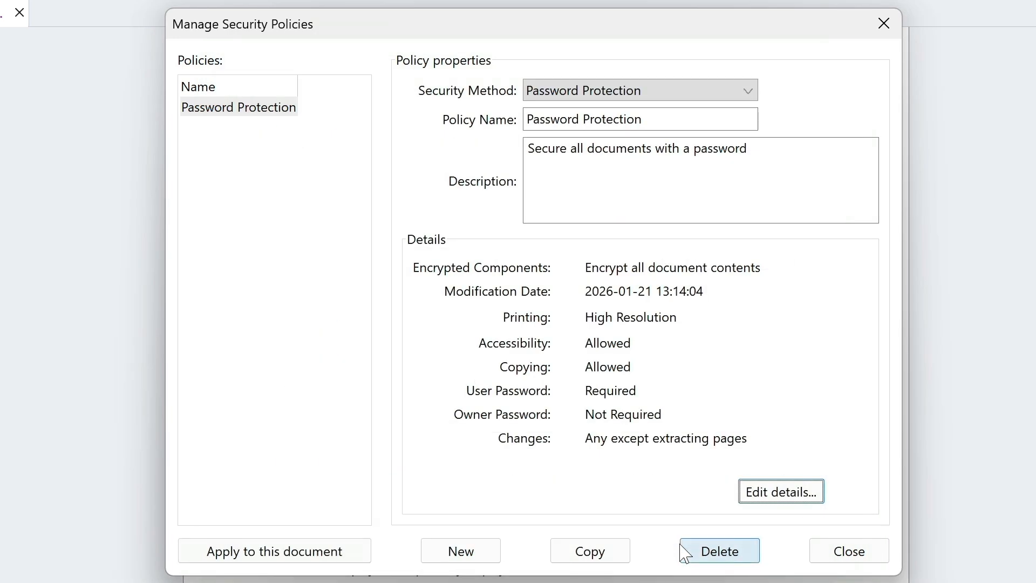
{"action": "left_click", "coordinate": [848, 551]}
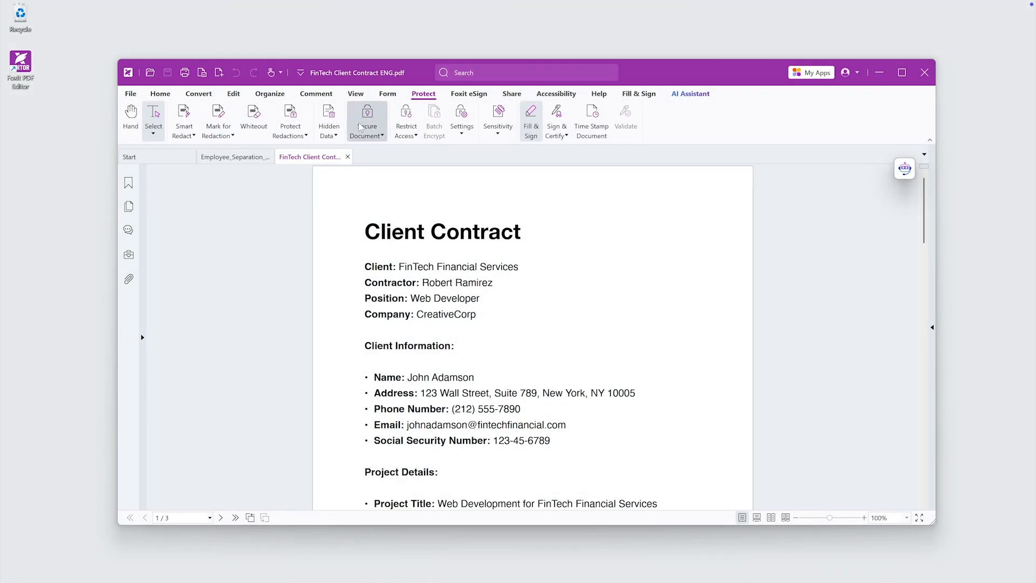
Apply the Password Protection security policy to the FinTech Client Contract ENG document.
{"action": "left_click", "coordinate": [366, 125]}
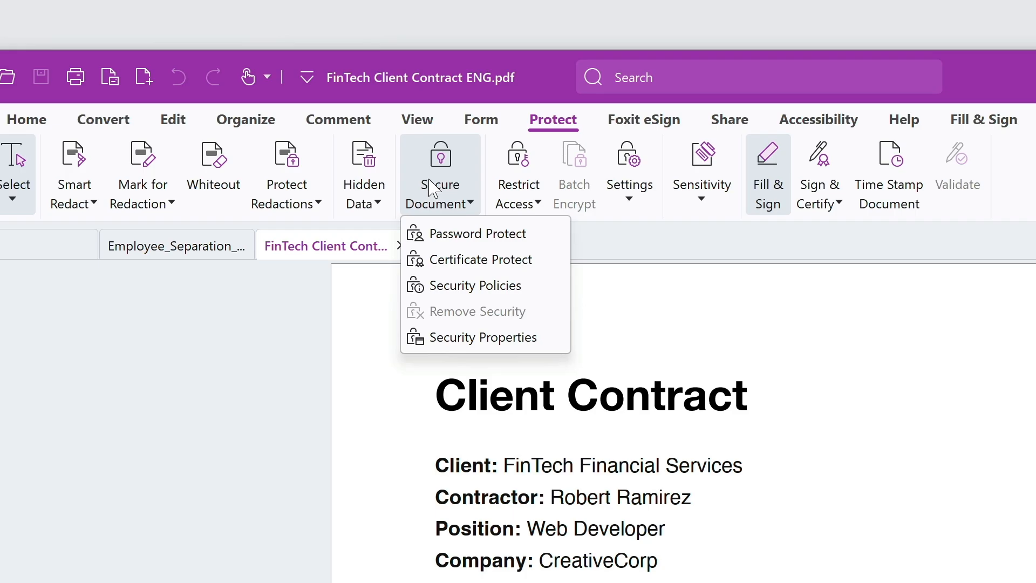
{"action": "left_click", "coordinate": [515, 285]}
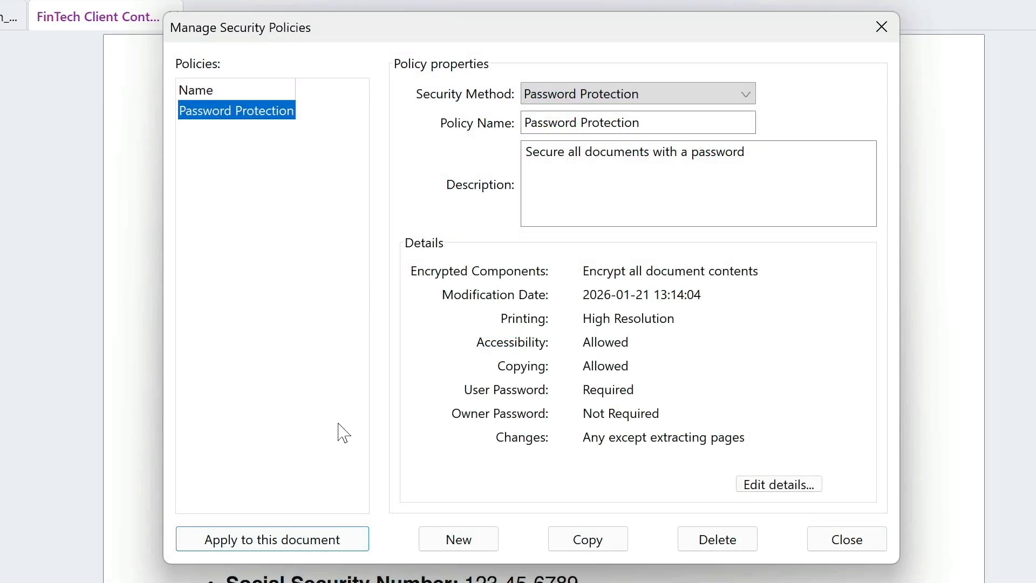
{"action": "left_click", "coordinate": [330, 545]}
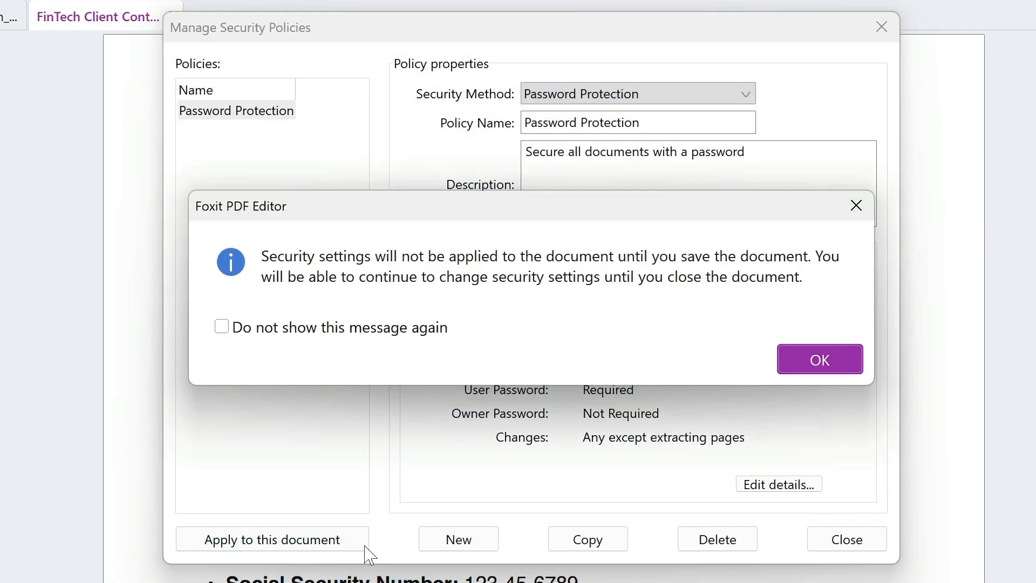
{"action": "left_click", "coordinate": [834, 361]}
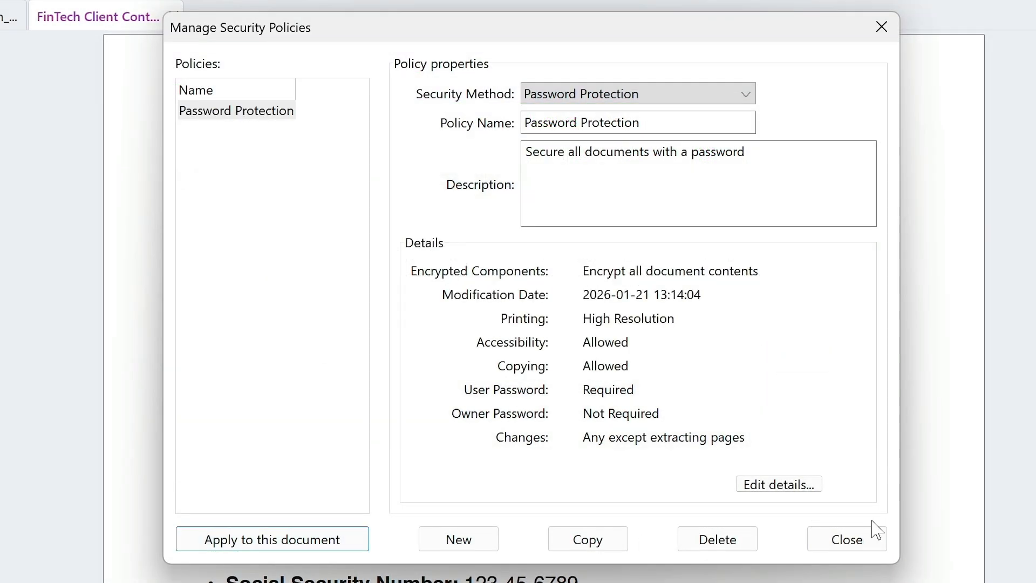
{"action": "left_click", "coordinate": [874, 544]}
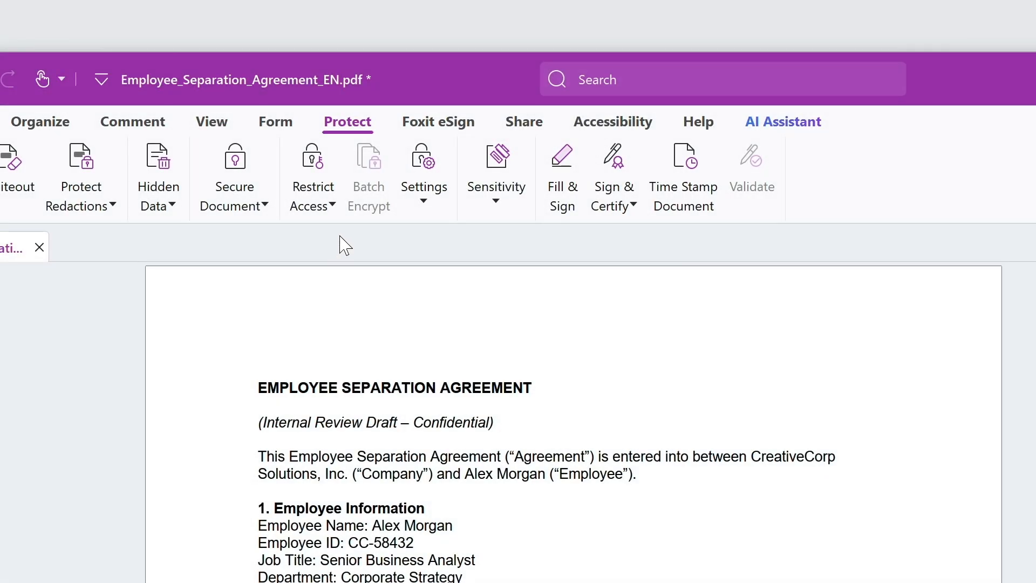
{"action": "left_click", "coordinate": [331, 204]}
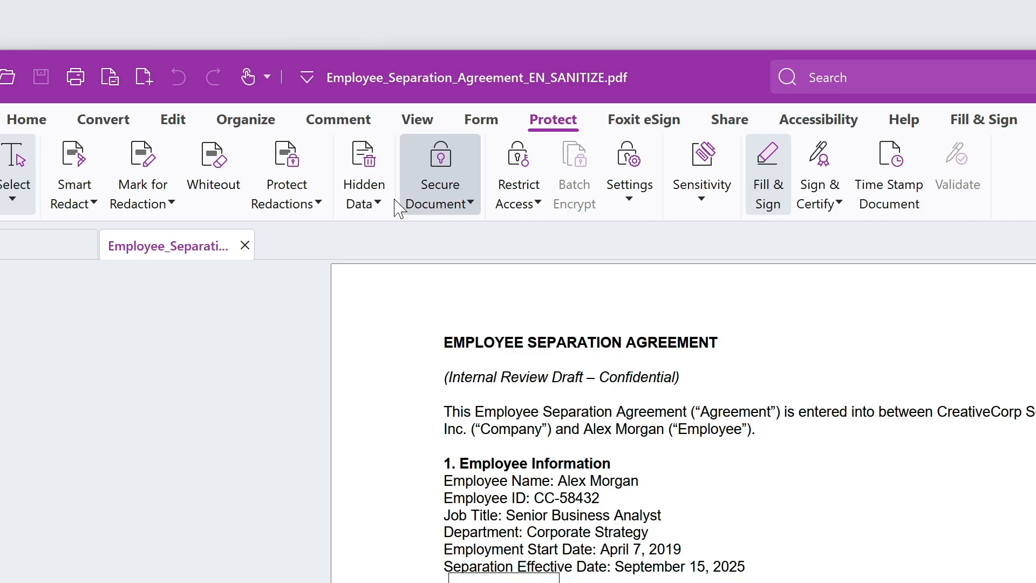
Remove all listed types of hidden information from the agreement and save the copy as Employee_Separation_Agreement_EN_SANITIZED.
{"action": "left_click", "coordinate": [360, 205]}
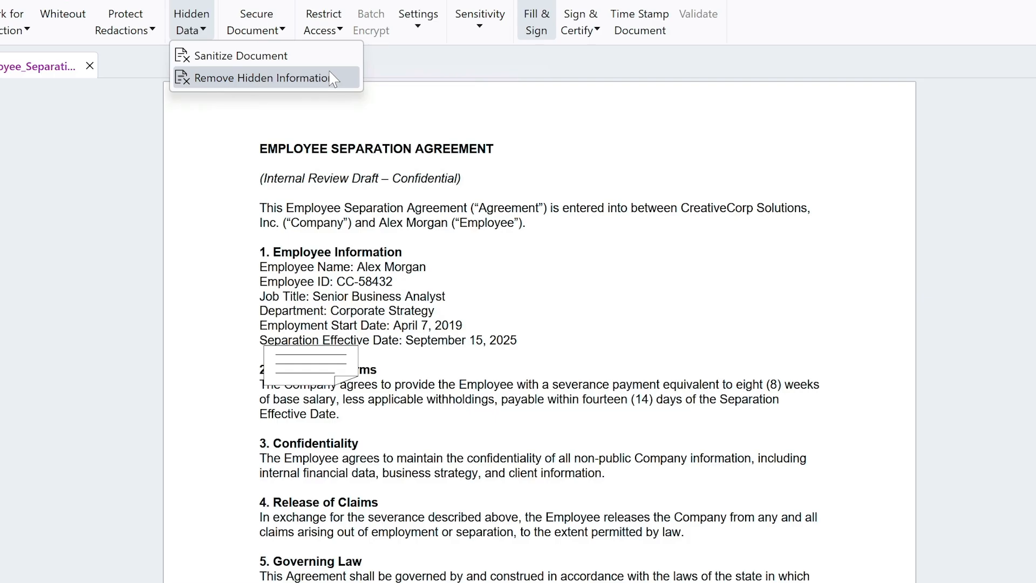
{"action": "left_click", "coordinate": [531, 262]}
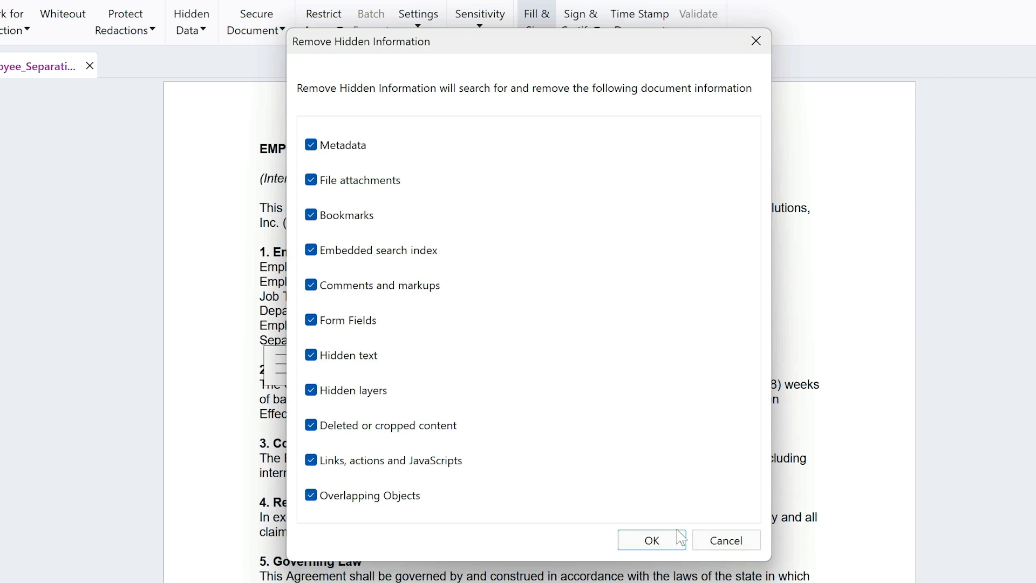
{"action": "left_click", "coordinate": [652, 540]}
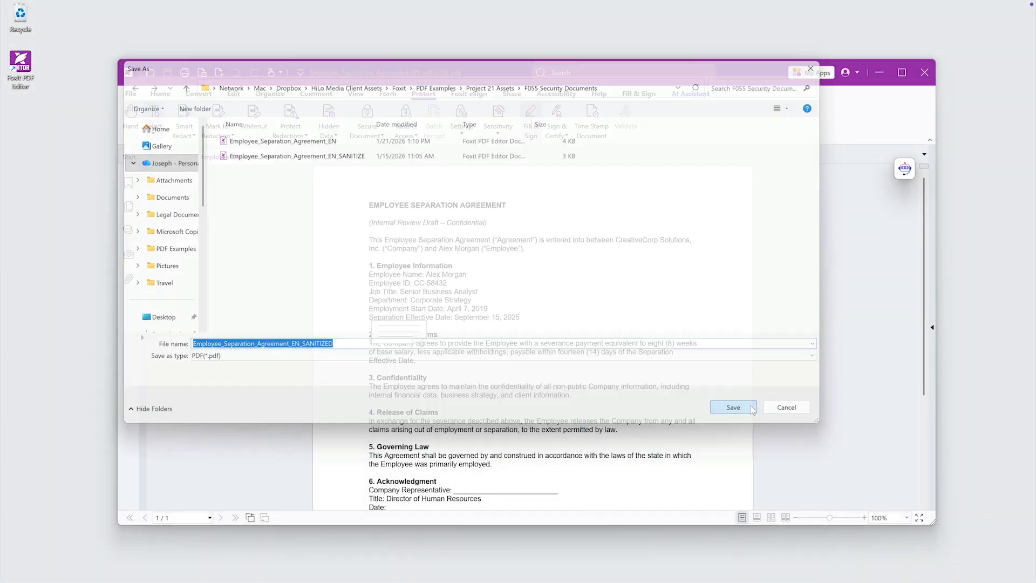
{"action": "left_click", "coordinate": [751, 407]}
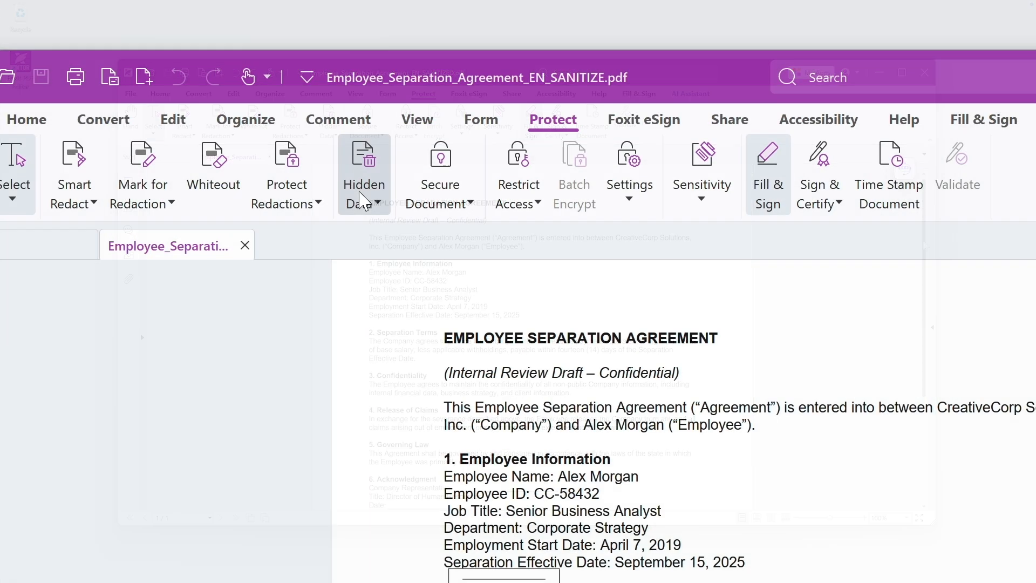
Sanitize the Employee_Separation_Agreement_EN_SANITIZE document and save the result as Employee_Separation_Agreement_EN_SANITIZED_2.
{"action": "left_click", "coordinate": [329, 130]}
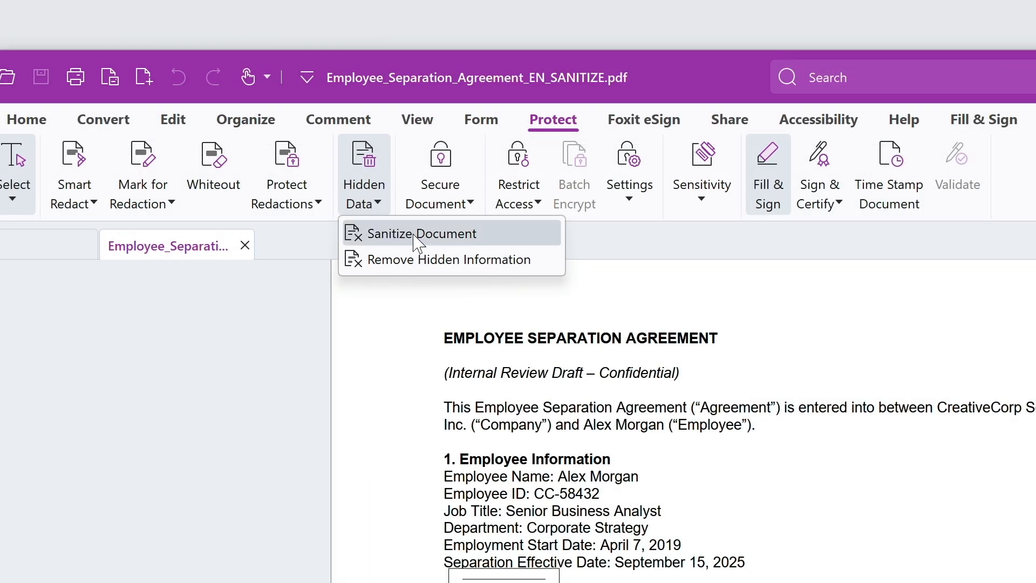
{"action": "left_click", "coordinate": [502, 235]}
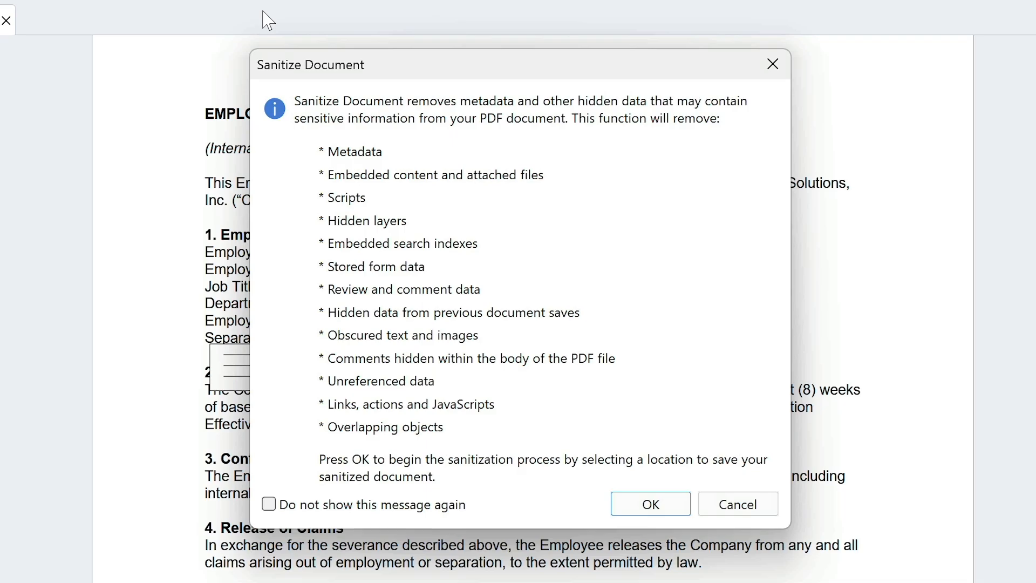
{"action": "left_click", "coordinate": [640, 506]}
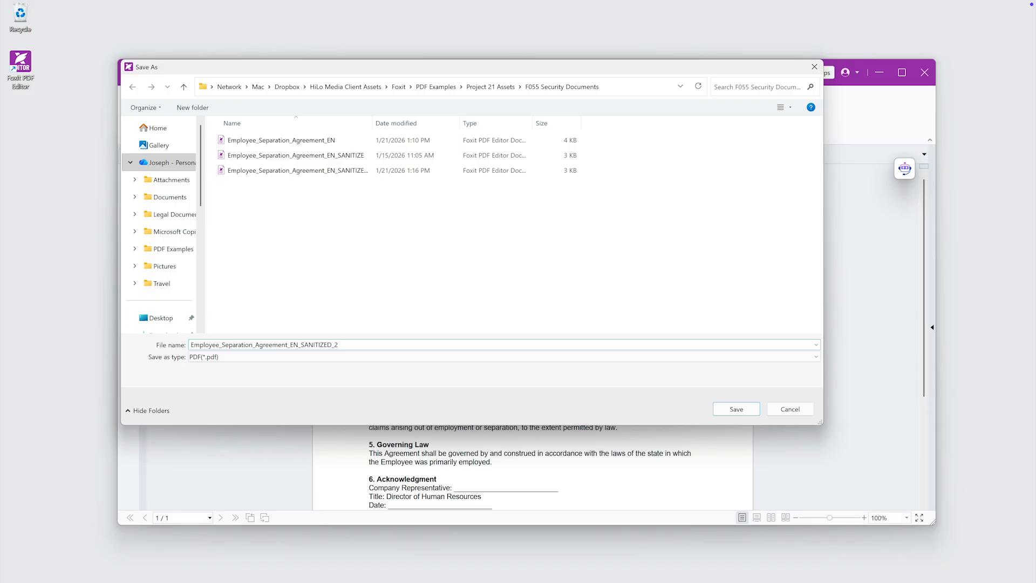
{"action": "key", "text": "Return"}
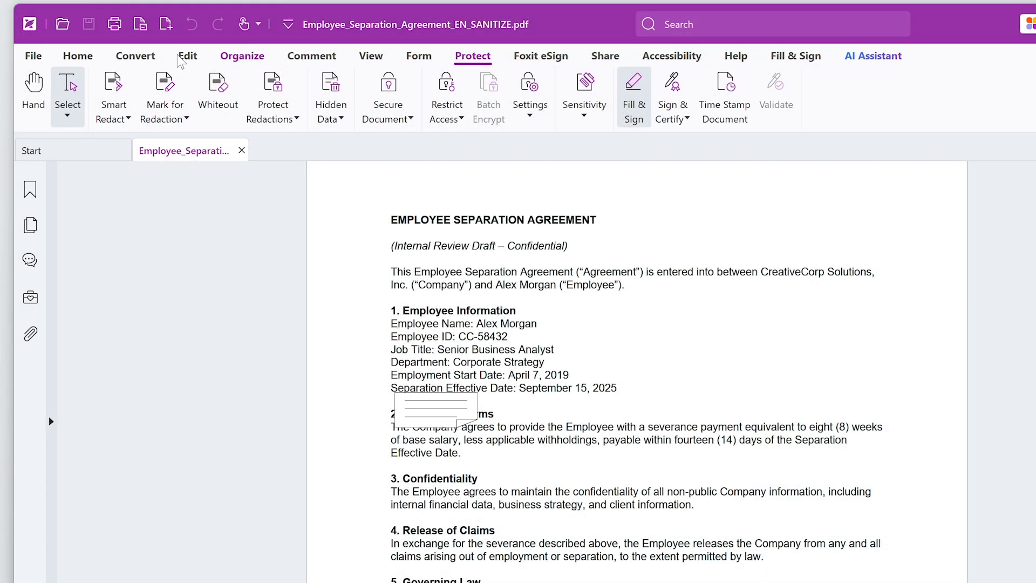
Enable removing hidden information when closing a document and when emailing it in the Documents preferences, and close the agreement.
{"action": "left_click", "coordinate": [31, 57]}
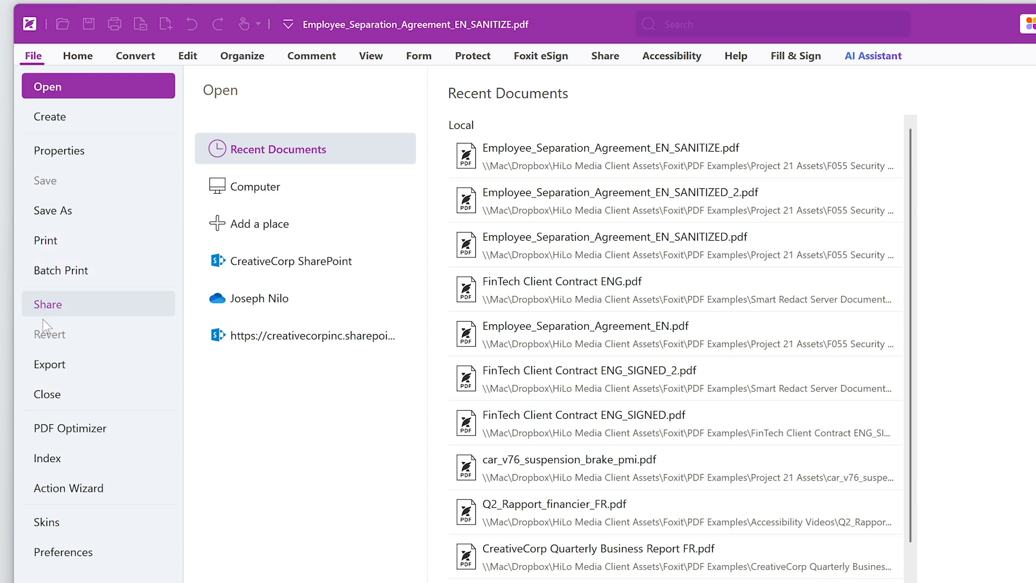
{"action": "left_click", "coordinate": [80, 551]}
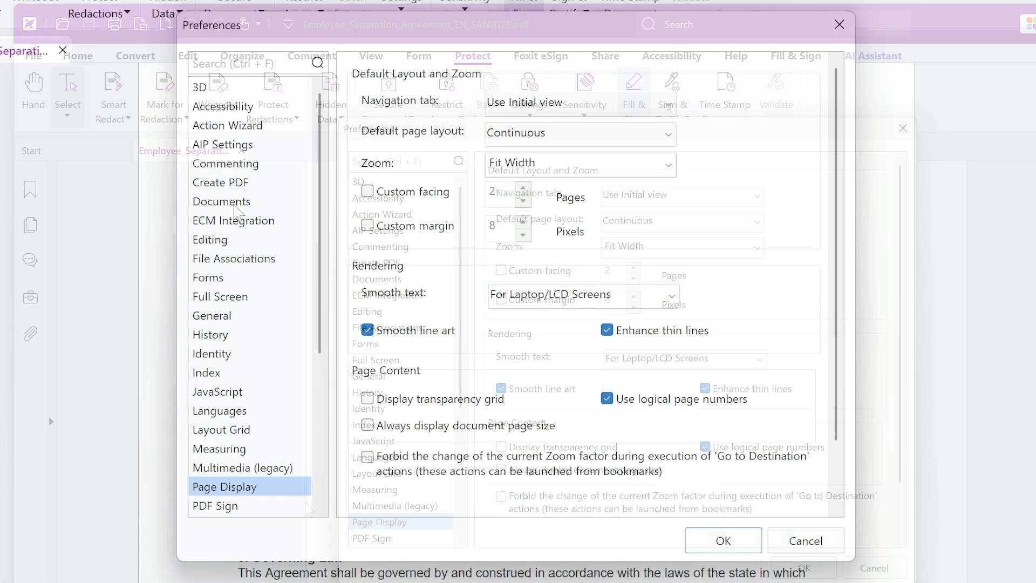
{"action": "left_click", "coordinate": [353, 284]}
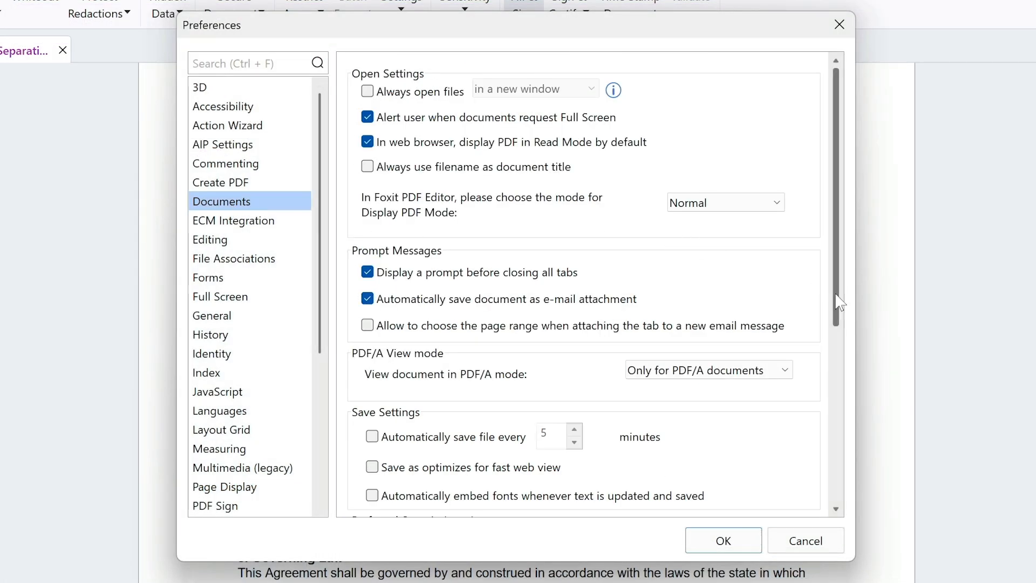
{"action": "scroll", "coordinate": [828, 284], "scroll_direction": "down", "scroll_amount": 6}
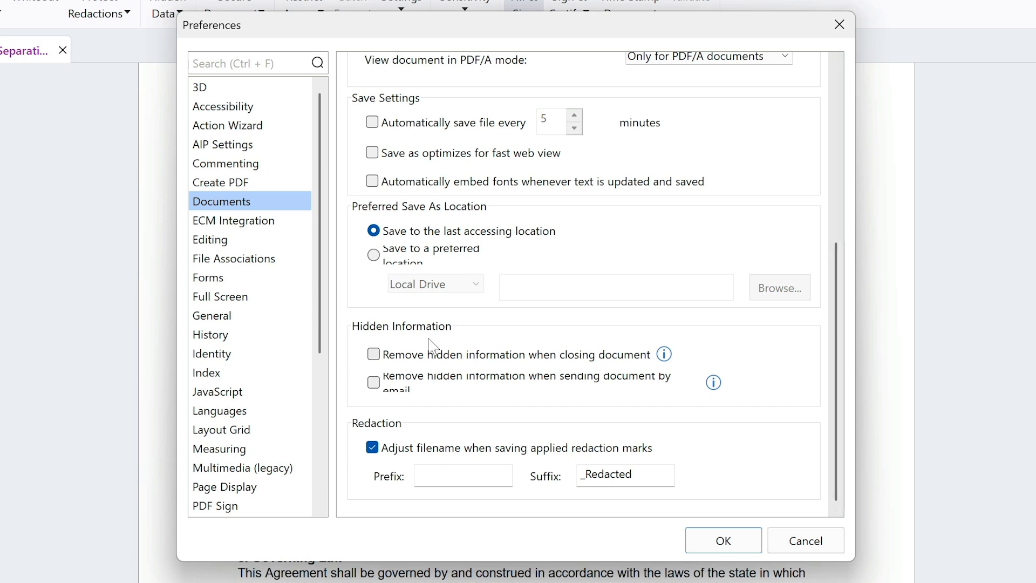
{"action": "left_click", "coordinate": [373, 355]}
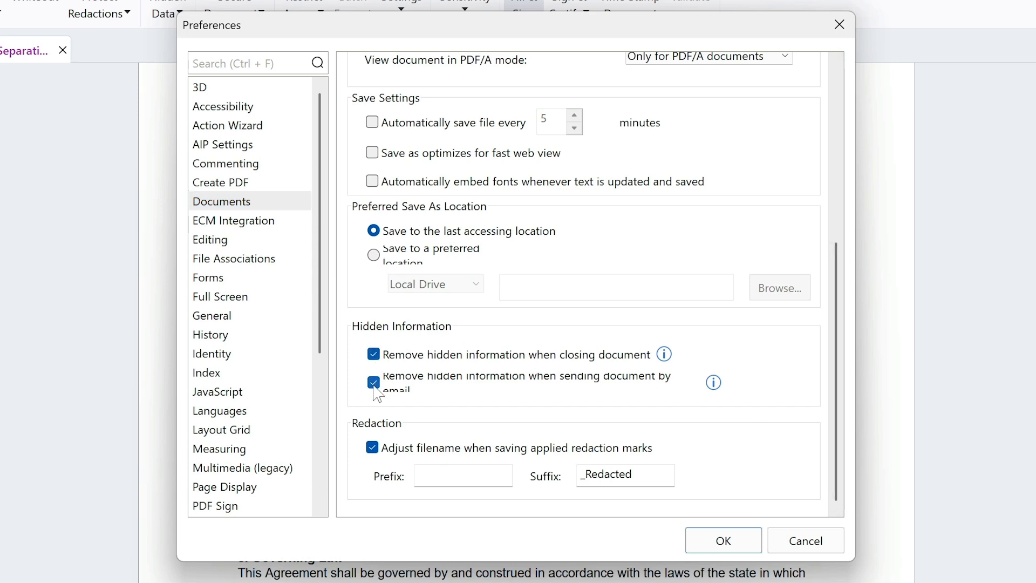
{"action": "left_click", "coordinate": [722, 540]}
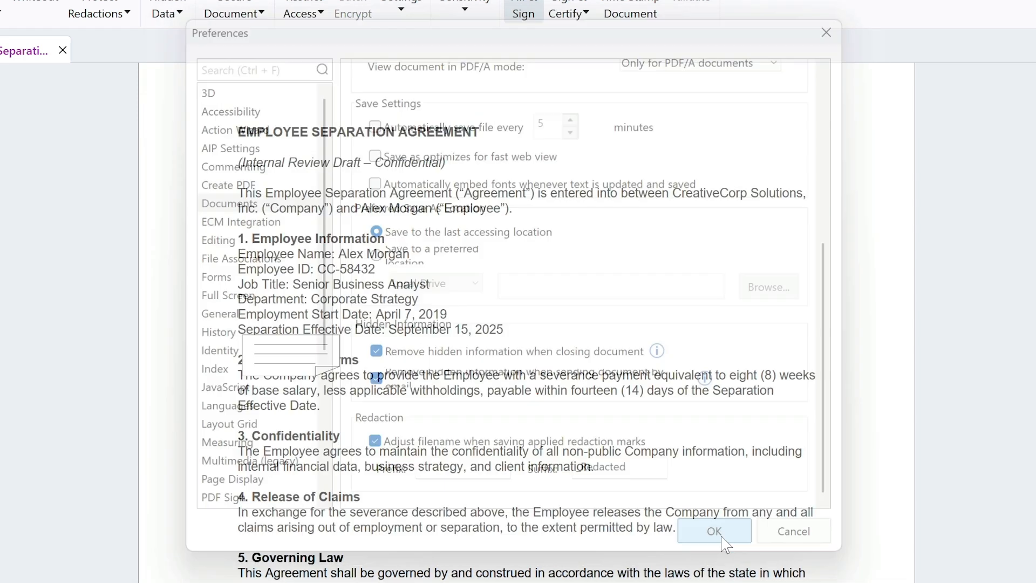
{"action": "left_click", "coordinate": [270, 157]}
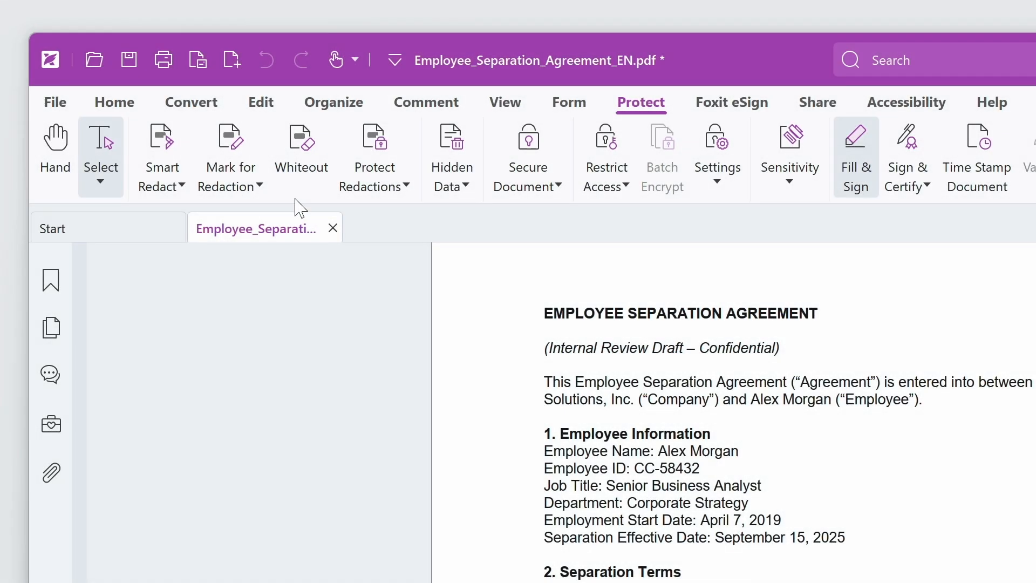
Mark the employee's name occurrences and the employee ID in the agreement for redaction with the Text & Images tool.
{"action": "left_click", "coordinate": [259, 186]}
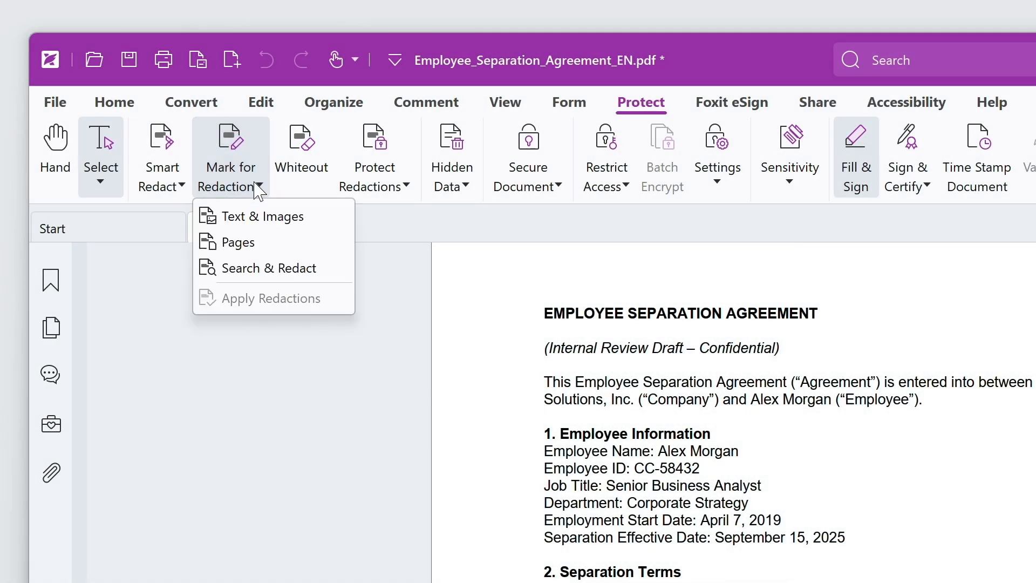
{"action": "left_click", "coordinate": [263, 216]}
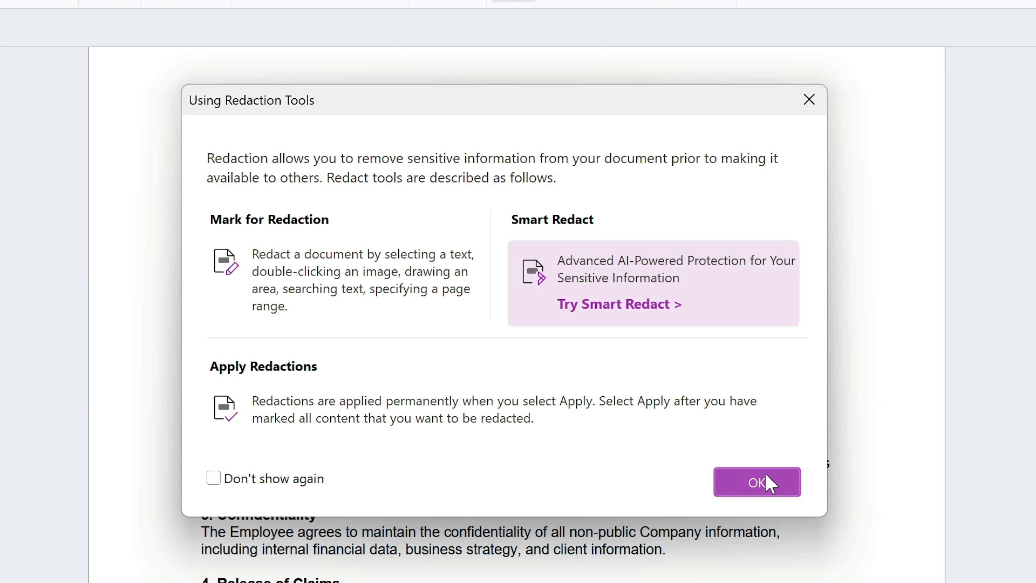
{"action": "left_click", "coordinate": [768, 482]}
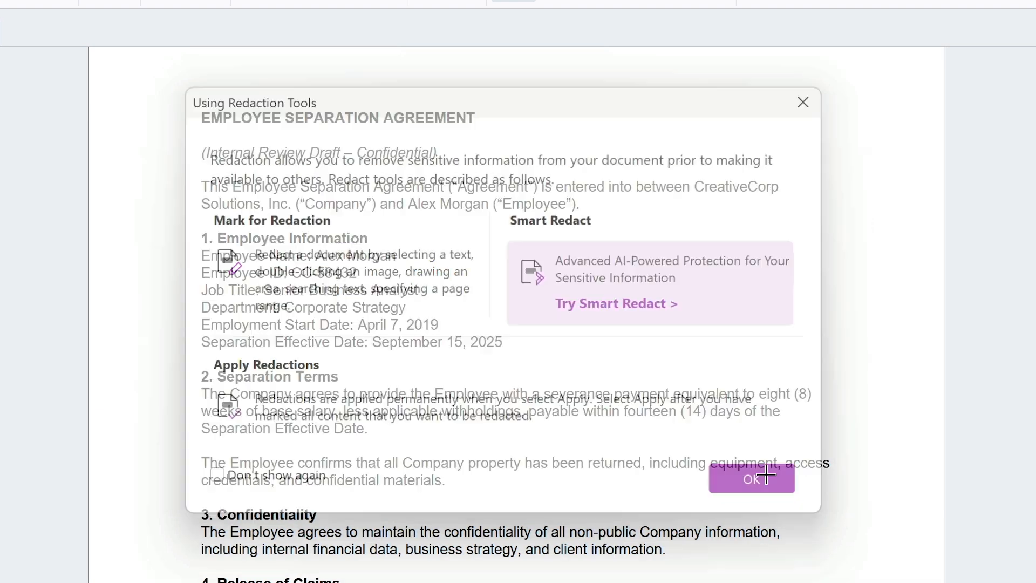
{"action": "left_click_drag", "start_coordinate": [400, 244], "coordinate": [314, 268]}
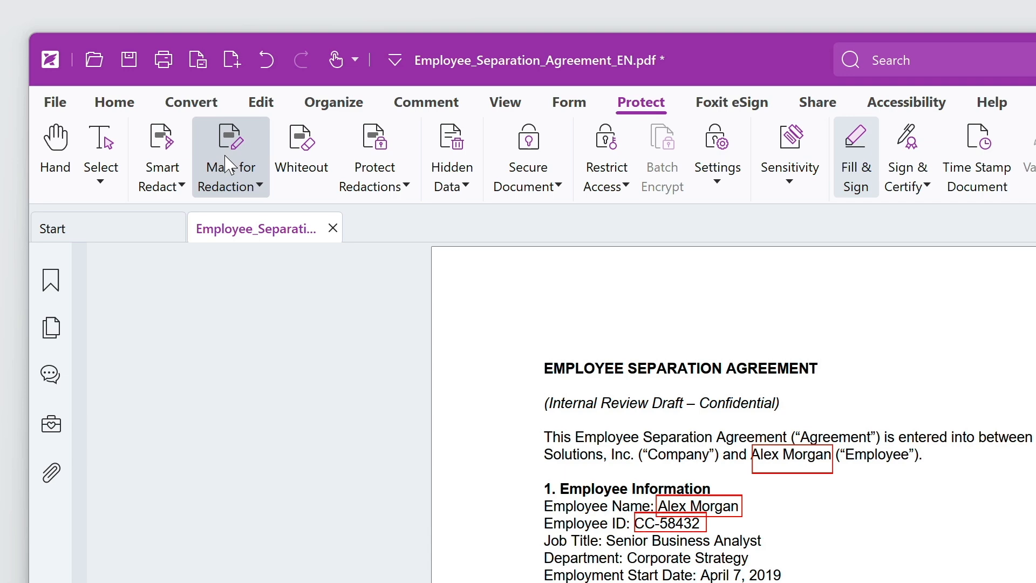
Apply the marked redactions permanently with the option to sanitize and remove hidden information enabled.
{"action": "left_click", "coordinate": [217, 128]}
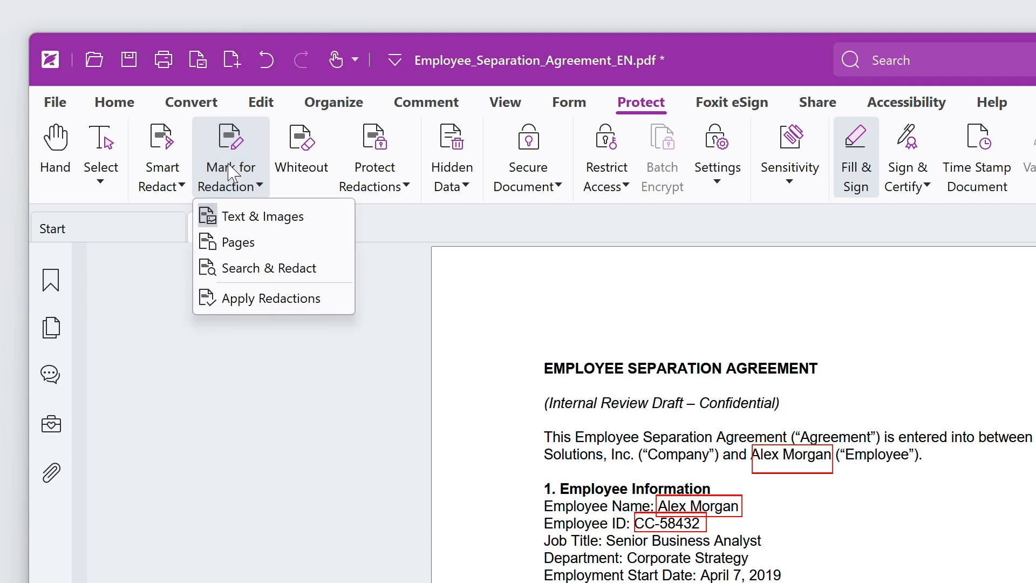
{"action": "left_click", "coordinate": [238, 298]}
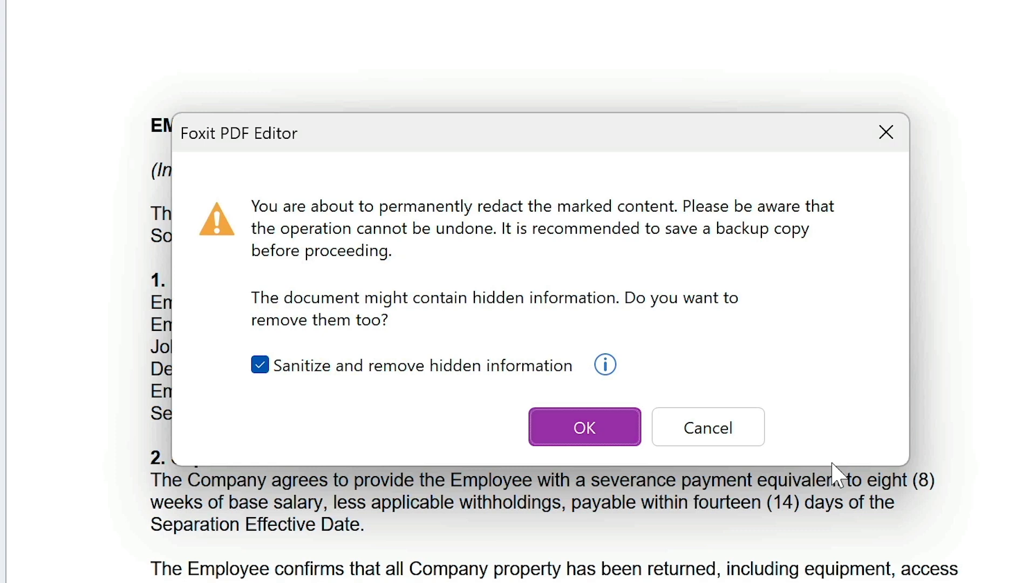
{"action": "left_click", "coordinate": [590, 427]}
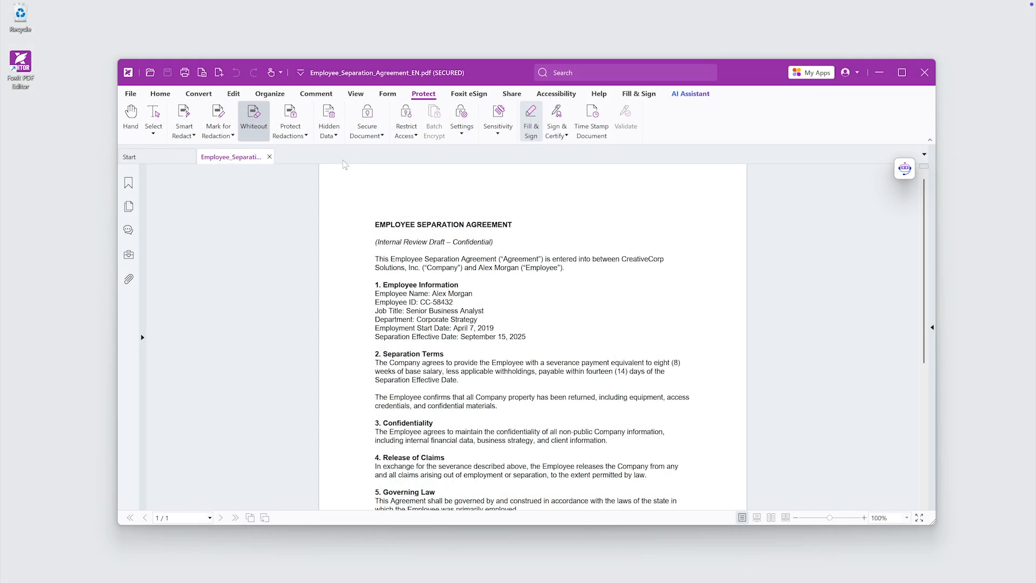
Use Search & Redact to find the employee's full name in the current agreement document.
{"action": "left_click", "coordinate": [221, 129]}
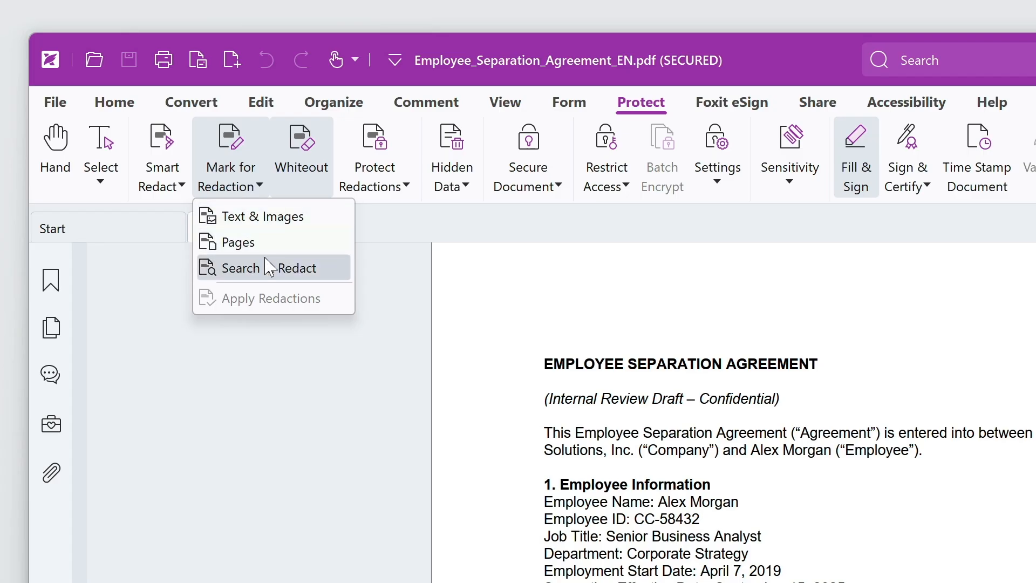
{"action": "left_click", "coordinate": [236, 174]}
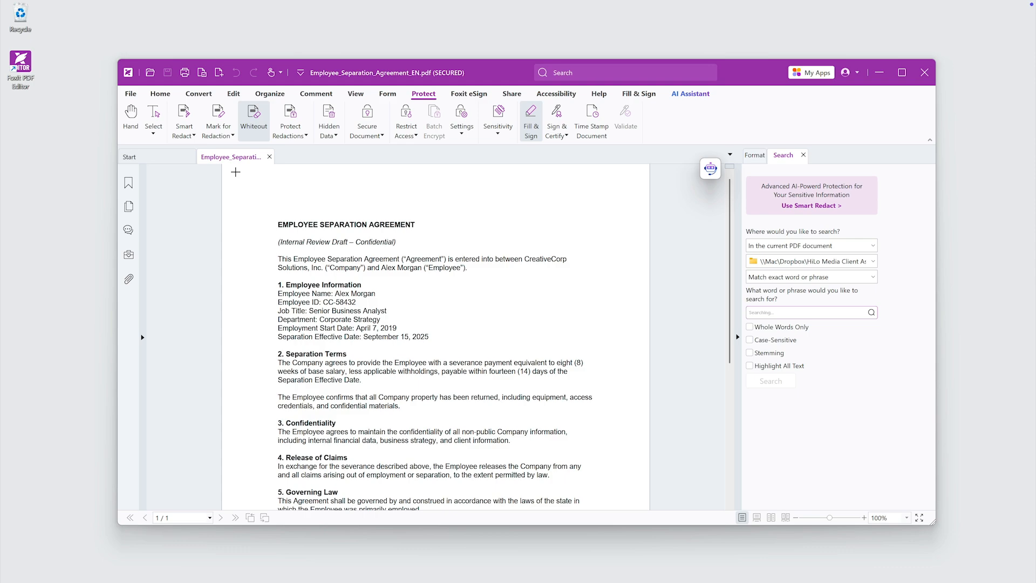
{"action": "type", "text": "Alex Morgan"}
{"action": "left_click", "coordinate": [758, 379]}
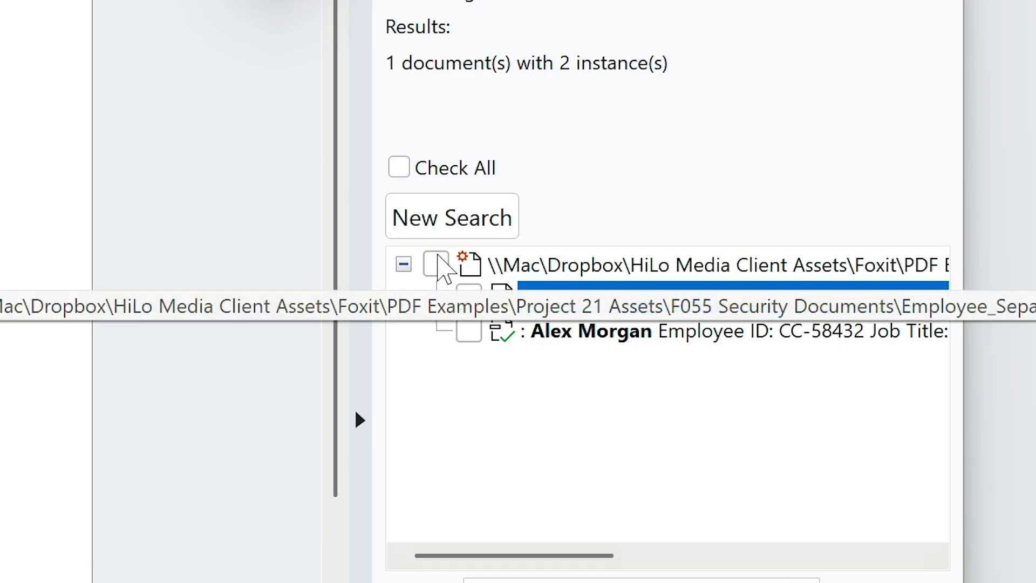
Mark all found instances of the employee's name as whole words for redaction and apply the redactions.
{"action": "left_click", "coordinate": [699, 304]}
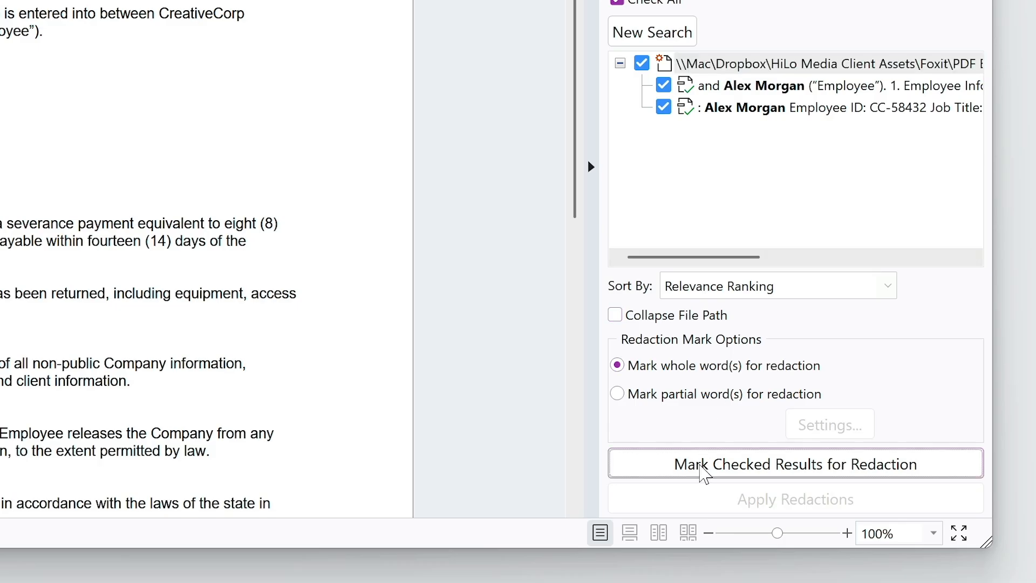
{"action": "left_click", "coordinate": [704, 465]}
{"action": "left_click", "coordinate": [802, 502]}
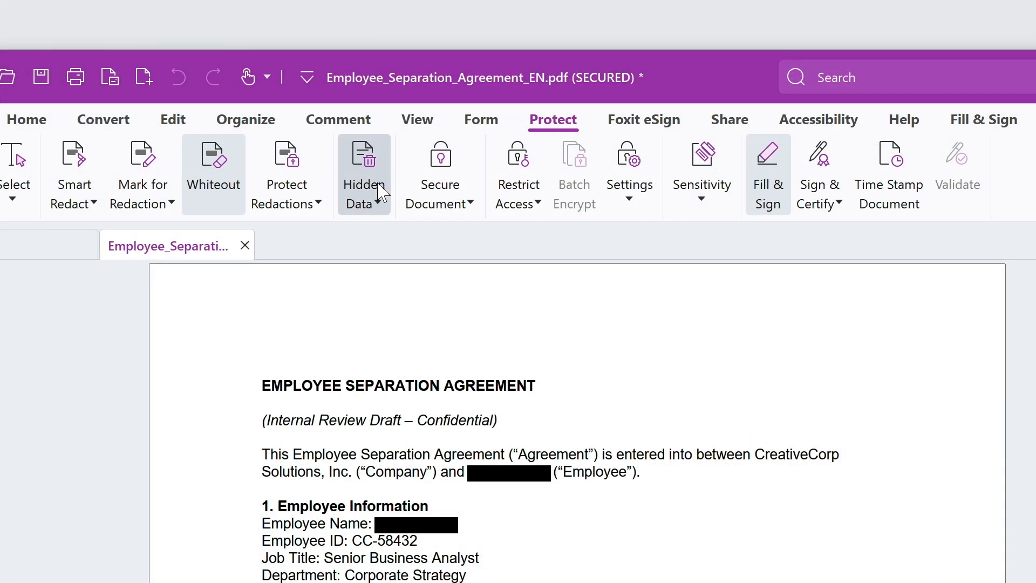
Sanitize the redacted separation agreement to strip its metadata and other hidden data.
{"action": "left_click", "coordinate": [329, 126]}
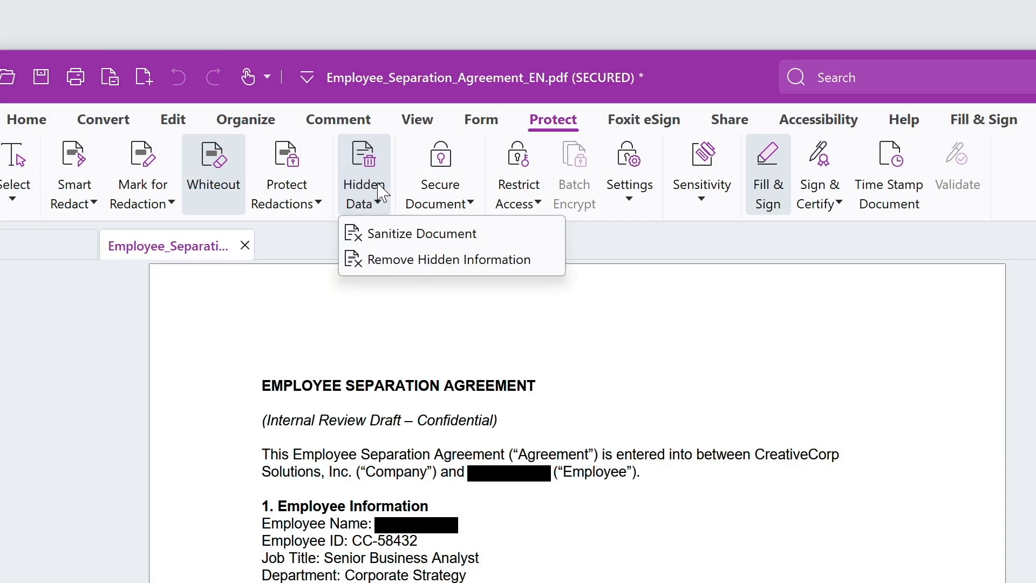
{"action": "left_click", "coordinate": [408, 235]}
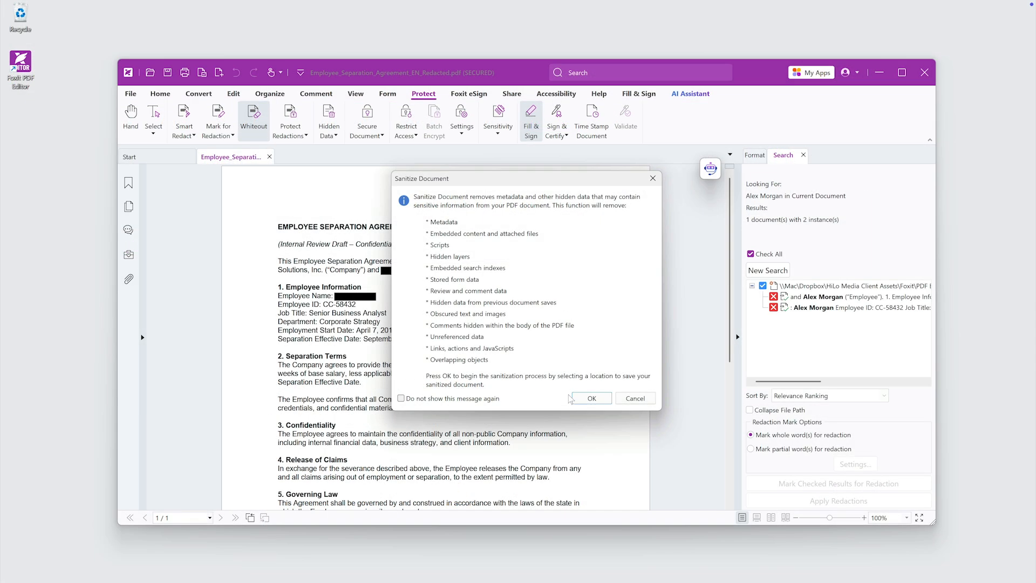
{"action": "left_click", "coordinate": [583, 402]}
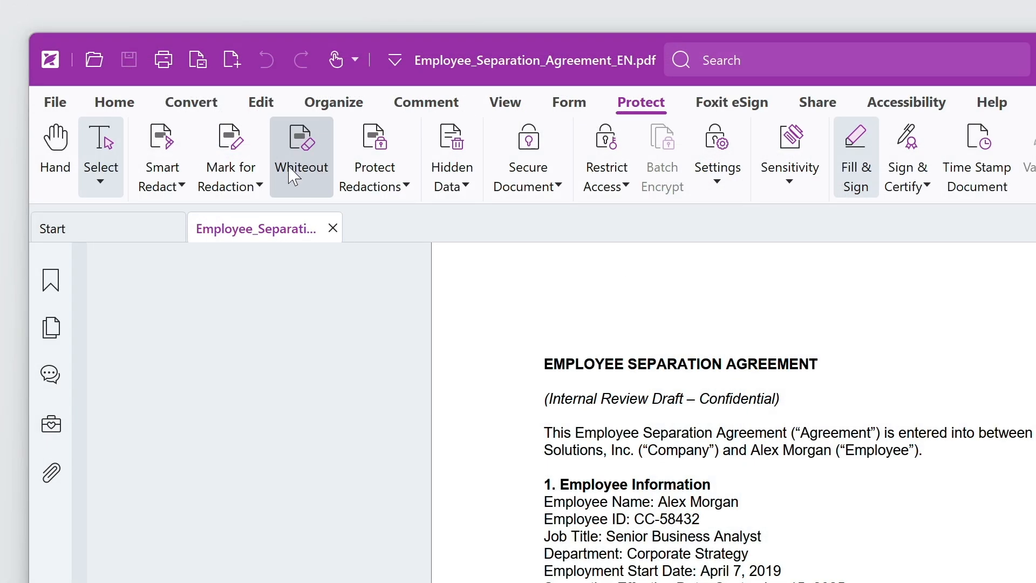
Cover content in the Employee_Separation_Agreement_EN document with the Whiteout tool.
{"action": "left_click", "coordinate": [305, 164]}
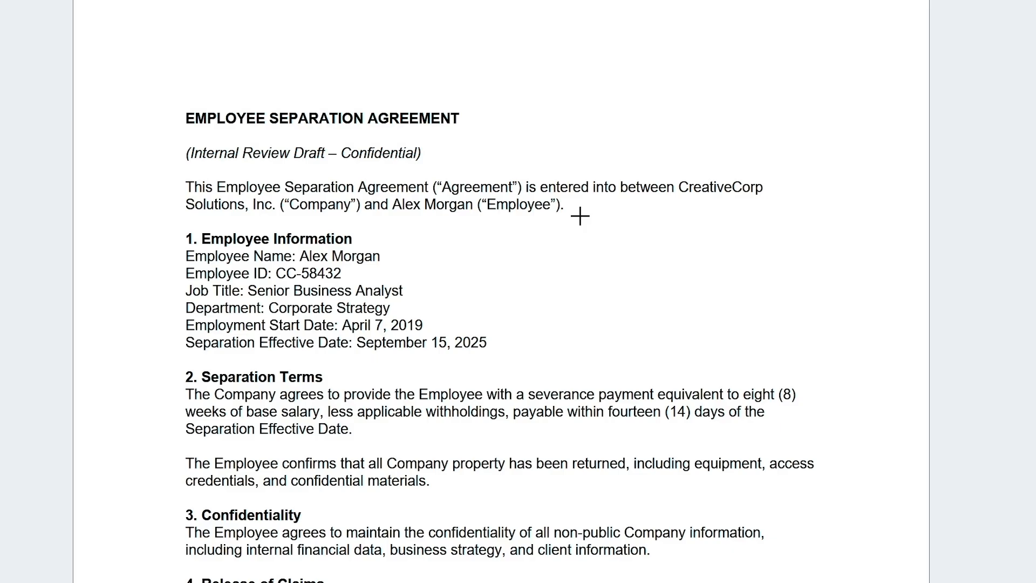
{"action": "left_click_drag", "start_coordinate": [936, 461], "coordinate": [744, 443]}
{"action": "left_click_drag", "start_coordinate": [386, 195], "coordinate": [385, 195]}
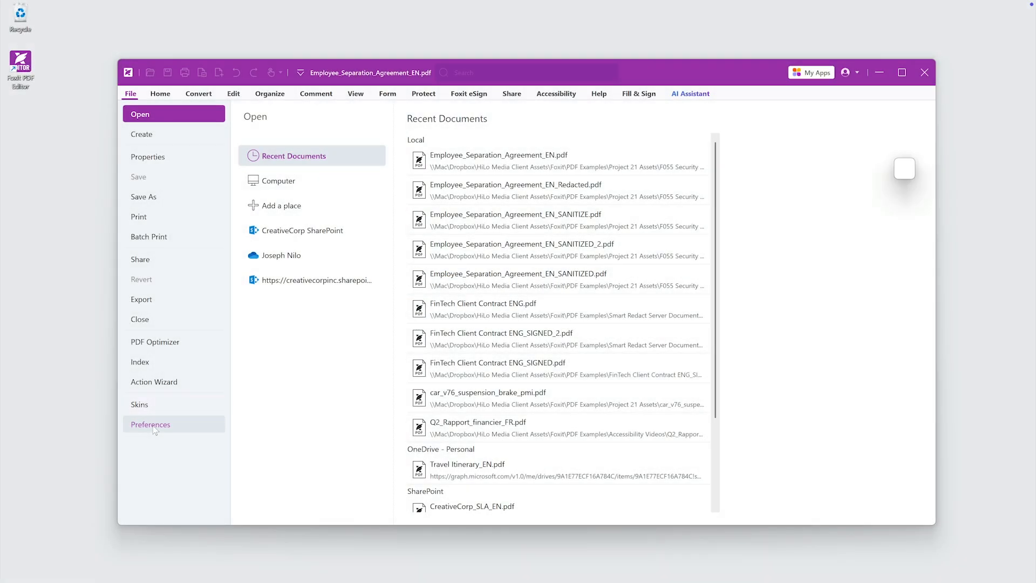
Enable Safe Reading Mode in the Trust Manager preferences.
{"action": "left_click", "coordinate": [153, 425]}
{"action": "scroll", "coordinate": [377, 350], "scroll_direction": "down", "scroll_amount": 5}
{"action": "left_click", "coordinate": [384, 407]}
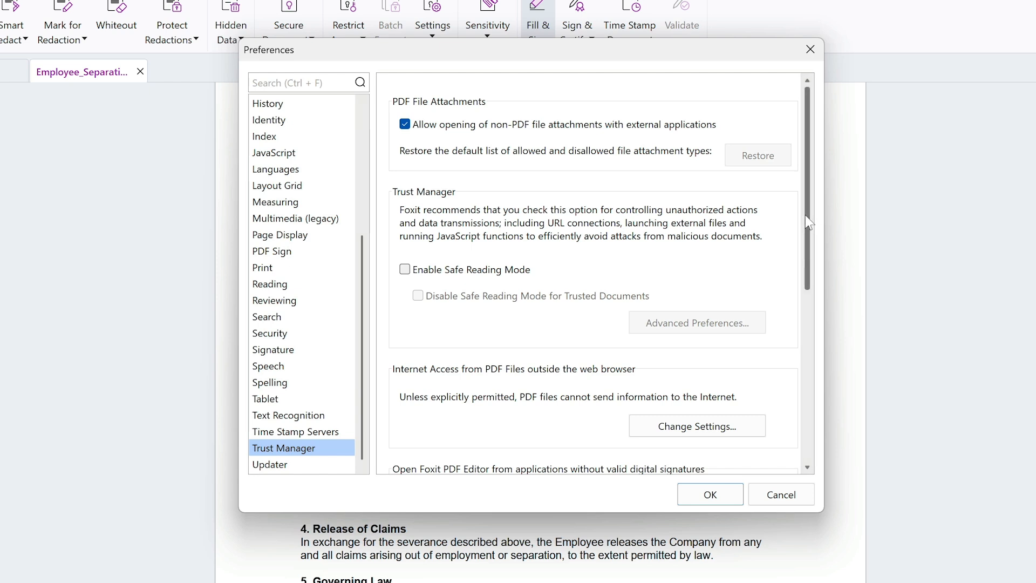
{"action": "mouse_move", "coordinate": [807, 223]}
{"action": "left_mouse_down"}
{"action": "mouse_move", "coordinate": [806, 408]}
{"action": "mouse_move", "coordinate": [817, 211]}
{"action": "left_mouse_up"}
{"action": "left_click", "coordinate": [405, 271]}
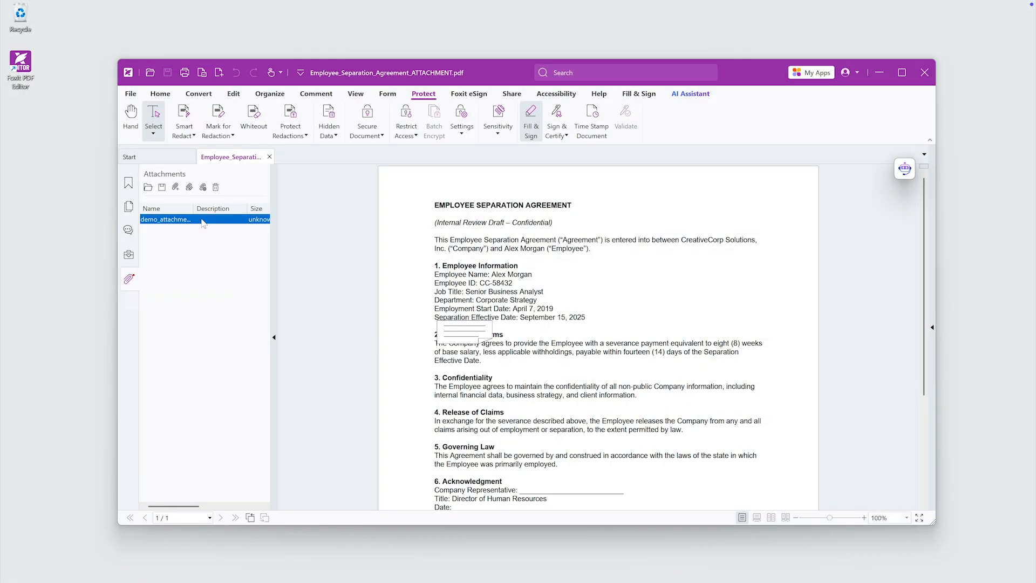
Try to open the demo attachment of Employee_Separation_Agreement_ATTACHMENT and choose not to trust the document.
{"action": "double_click", "coordinate": [203, 219]}
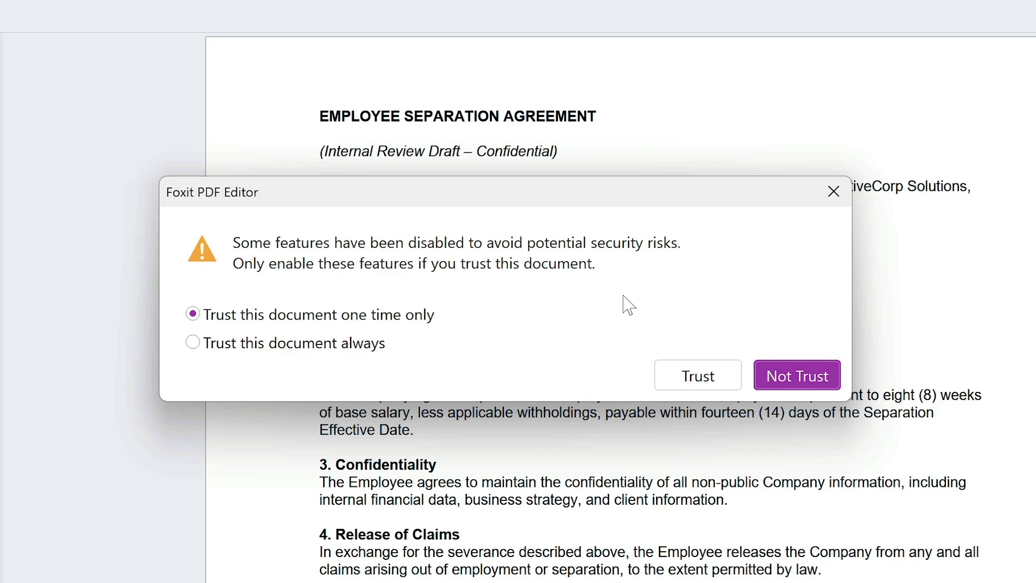
{"action": "left_click", "coordinate": [797, 377]}
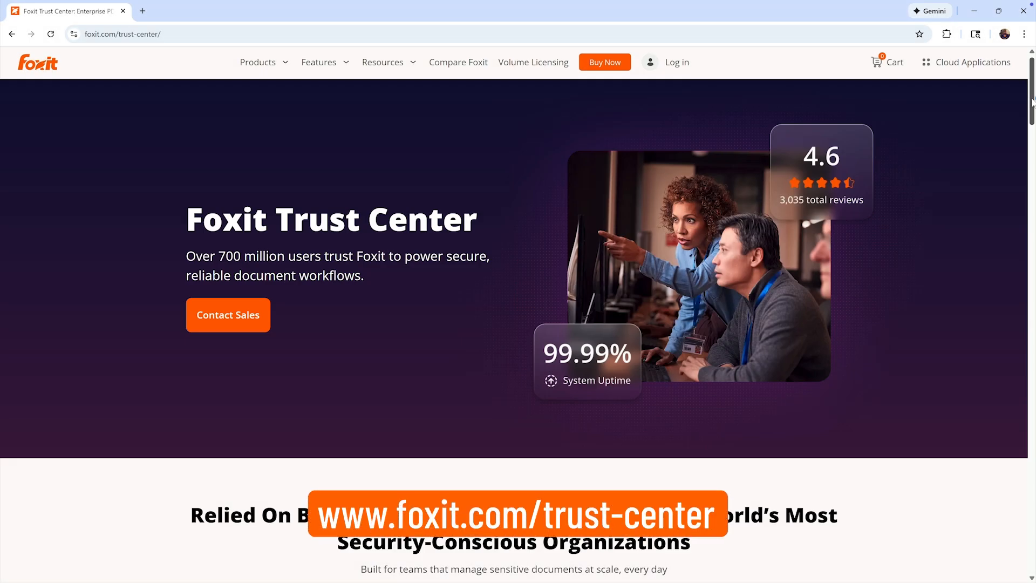
{"action": "left_click_drag", "start_coordinate": [1032, 102], "coordinate": [1032, 426]}
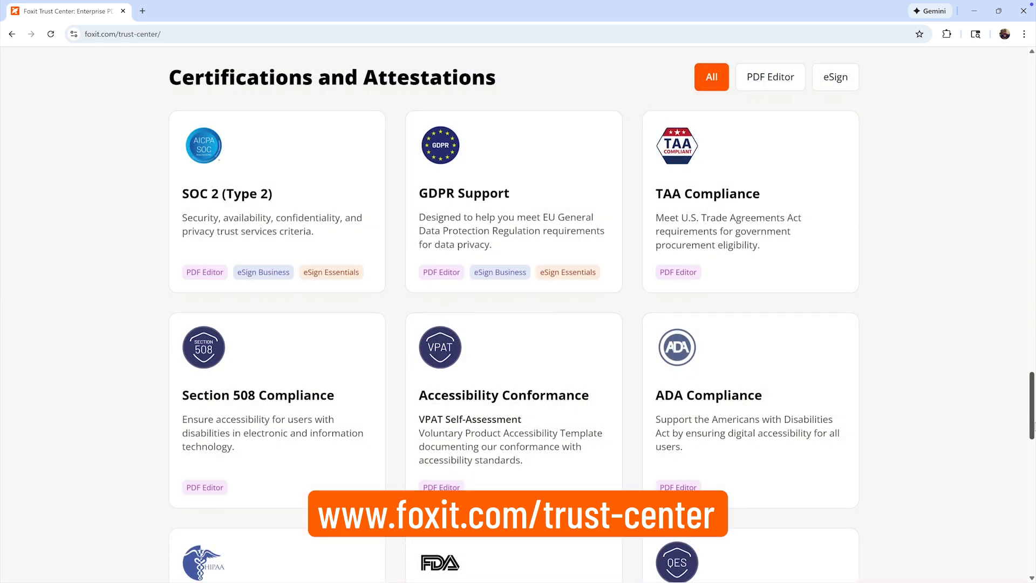
{"action": "mouse_move", "coordinate": [1033, 426]}
{"action": "left_mouse_down"}
{"action": "mouse_move", "coordinate": [1032, 459]}
{"action": "mouse_move", "coordinate": [1023, 424]}
{"action": "left_mouse_up"}
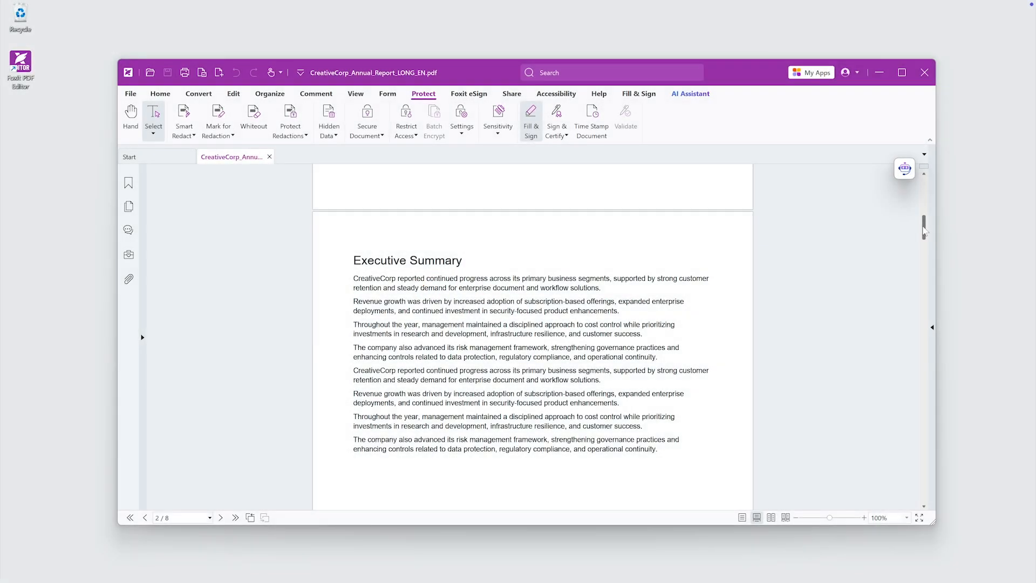
{"action": "left_click_drag", "start_coordinate": [923, 221], "coordinate": [932, 329]}
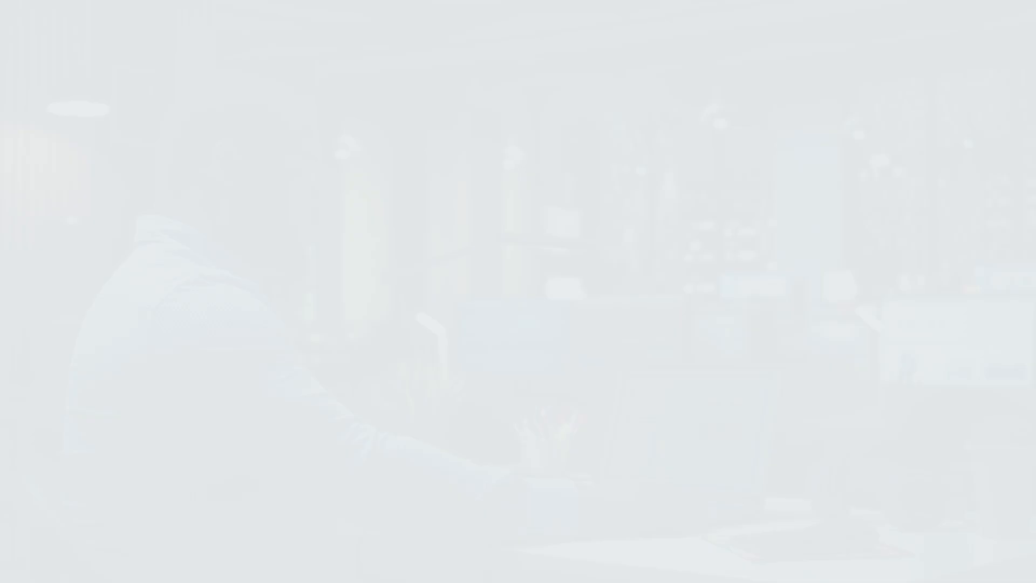